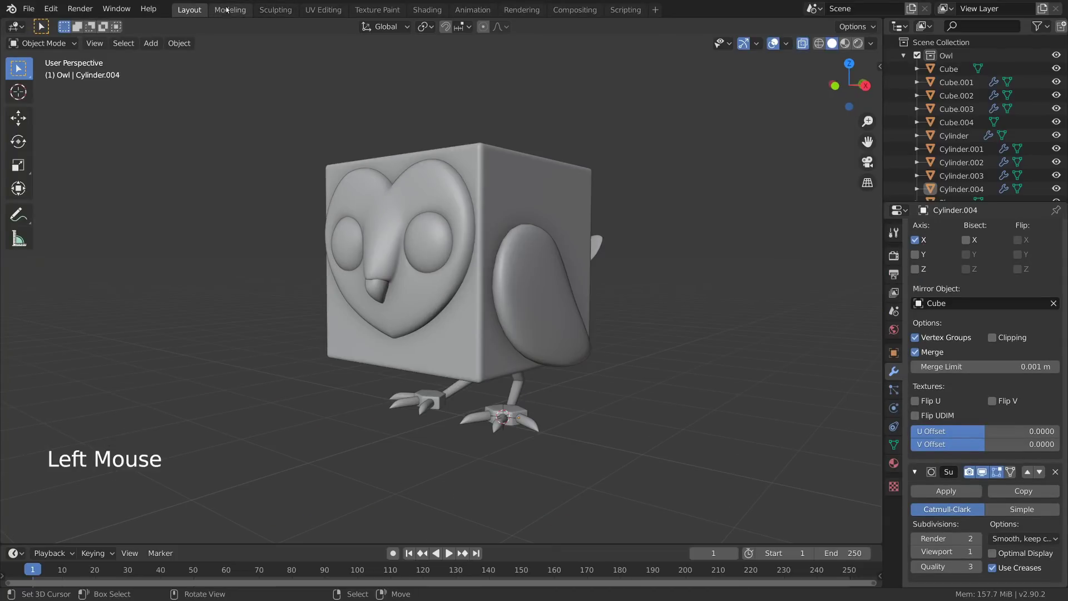
Step: Look through the Modeling and Sculpting workspaces, and open the Shading workspace for the owl model
left_click(227, 10)
left_click(277, 10)
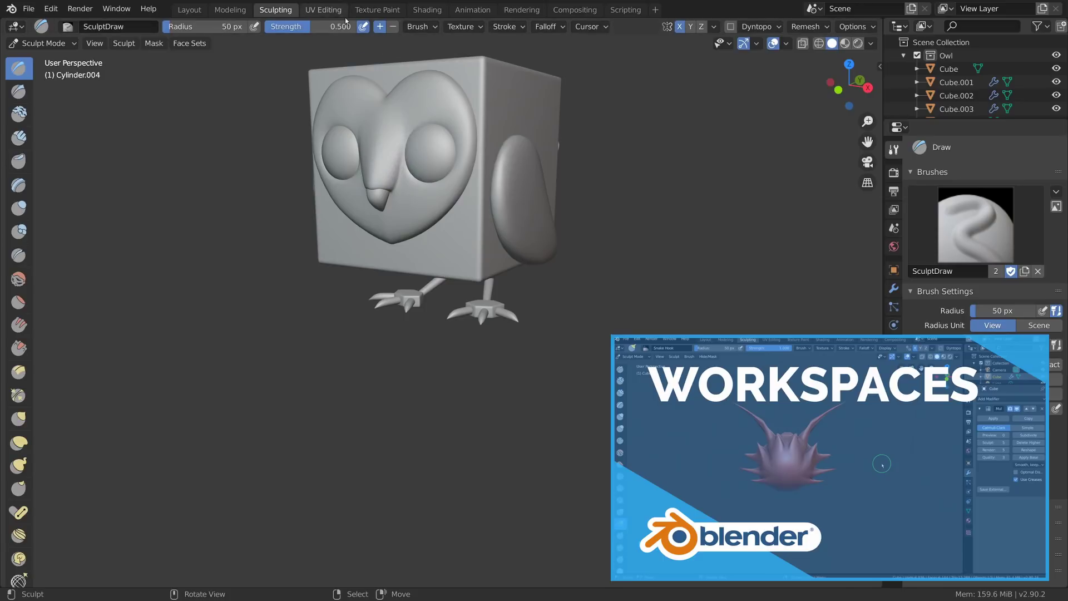
left_click(427, 10)
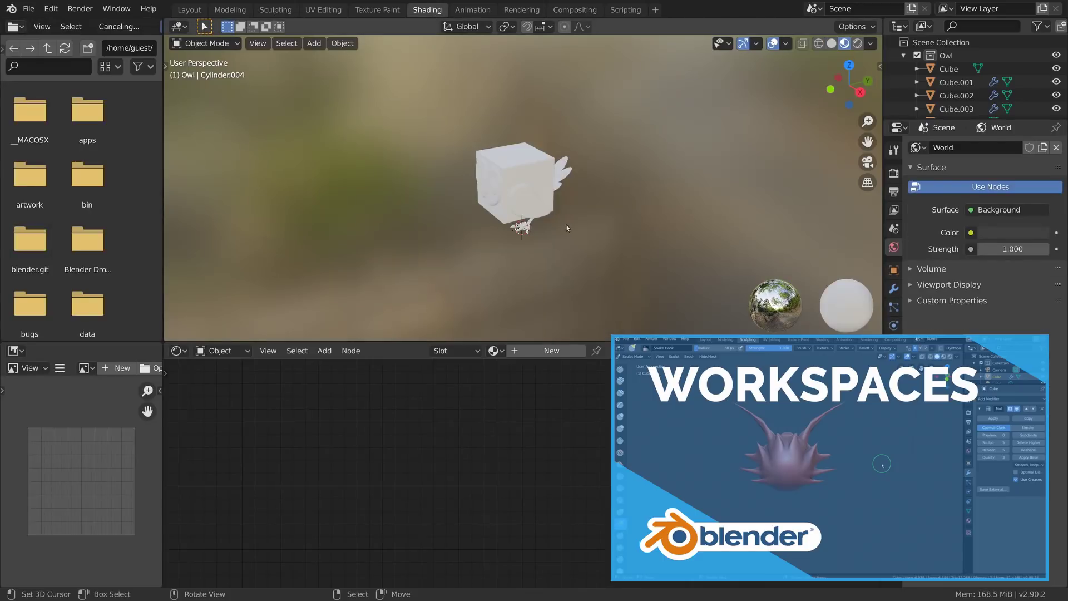
scroll(564, 229, "up", 6)
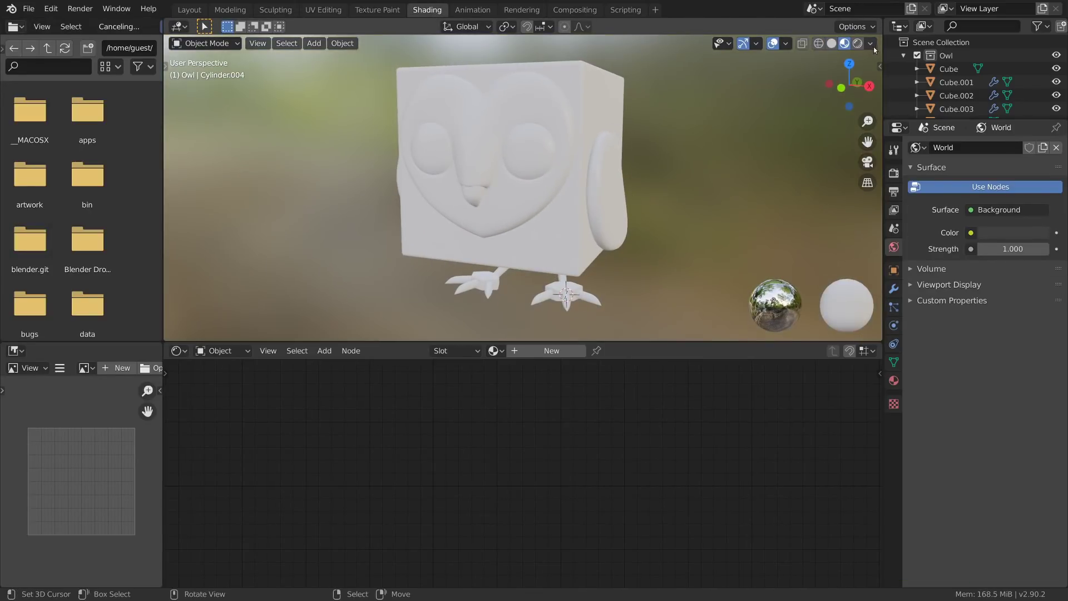
Step: Fade out the HDRI world background completely in the material preview viewport
left_click(871, 44)
left_click_drag(892, 218, 709, 210)
mouse_move(693, 239)
middle_mouse_down()
mouse_move(644, 235)
mouse_move(644, 205)
middle_mouse_up()
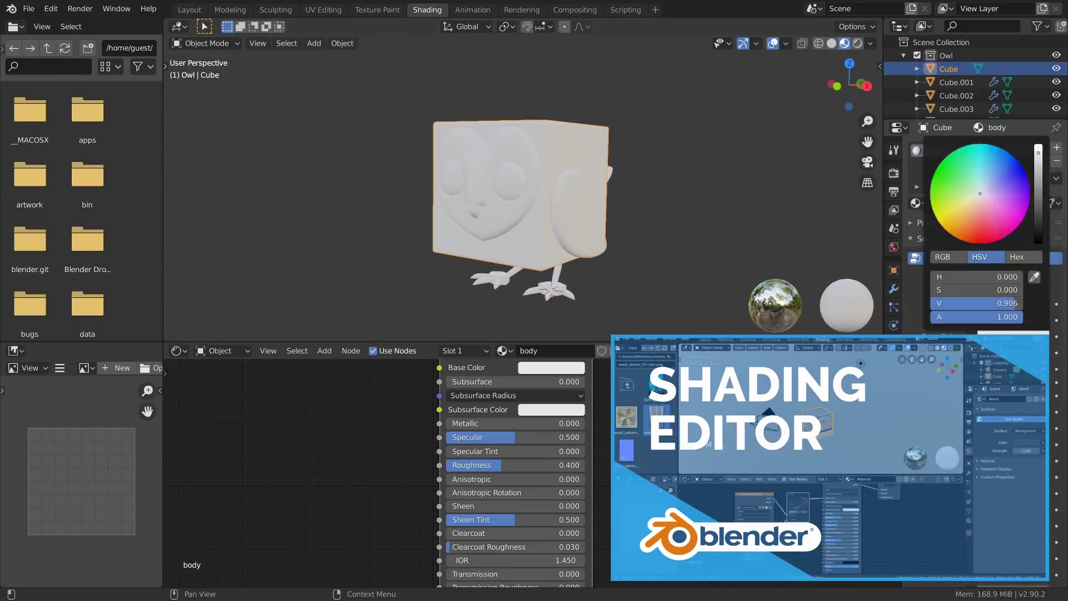
Step: Change the body material's base color from the color wheel to an orange hue and darken it to brown
left_click(971, 212)
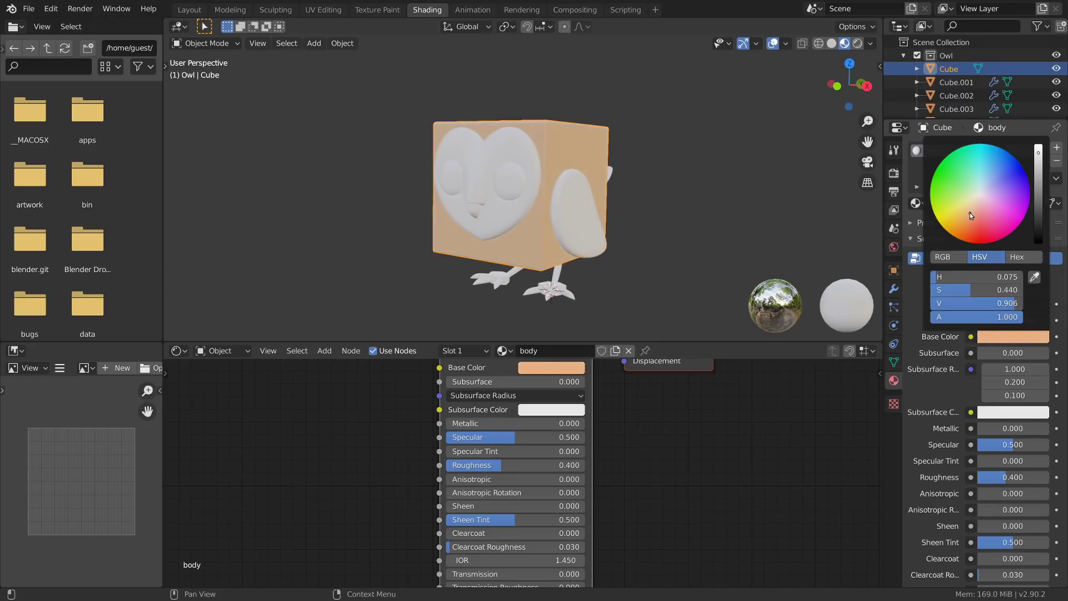
left_click(969, 214)
left_click_drag(1039, 178, 1041, 192)
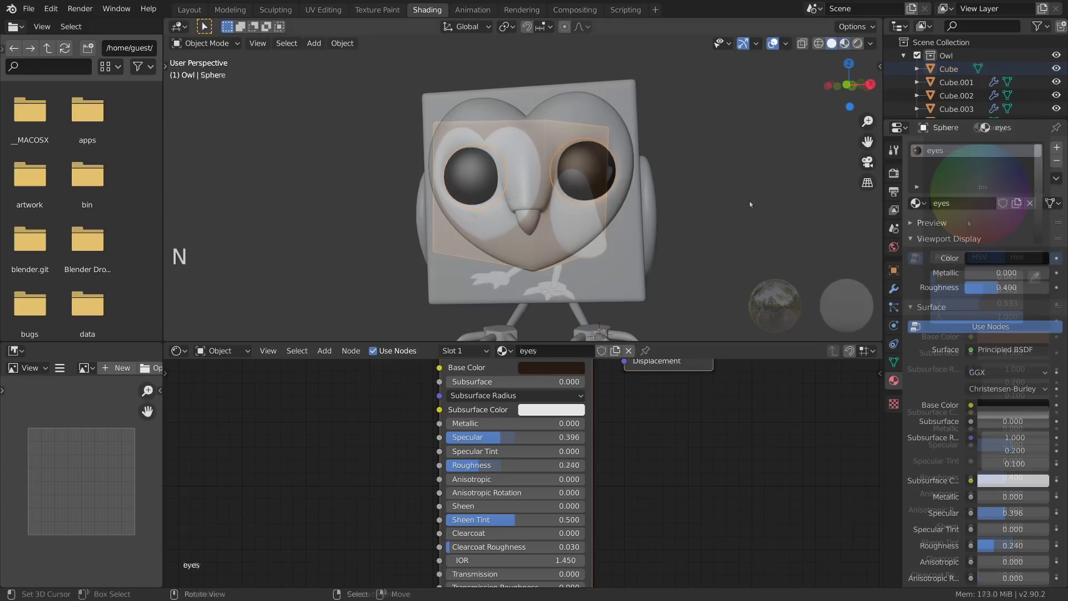
Step: Copy the base colors of the face, beak and body materials into their viewport display colors
right_click(597, 212)
key("ctrl+c")
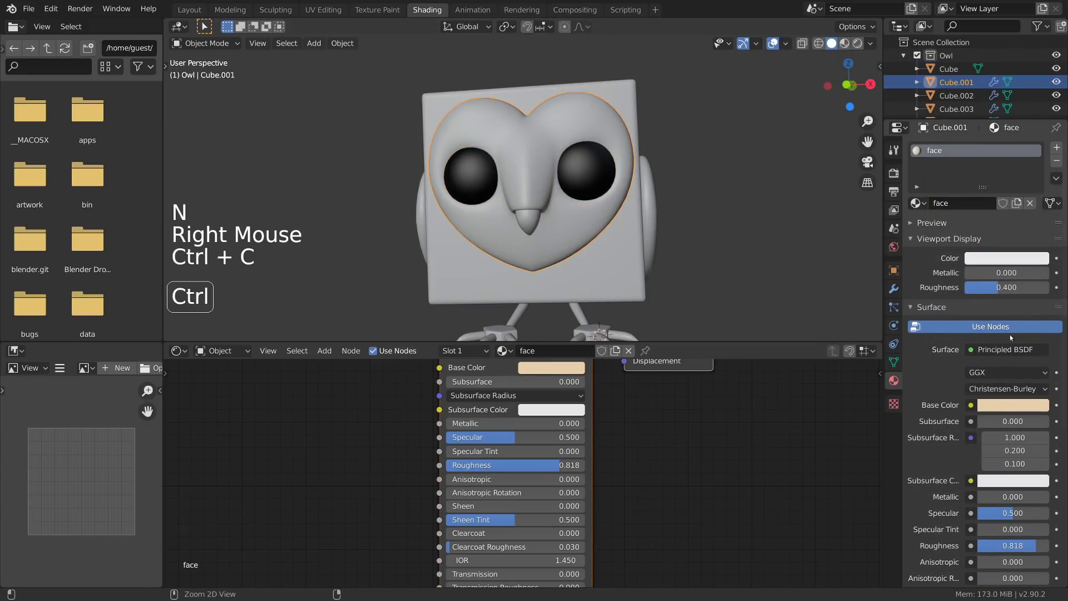
key("ctrl+v")
right_click(529, 222)
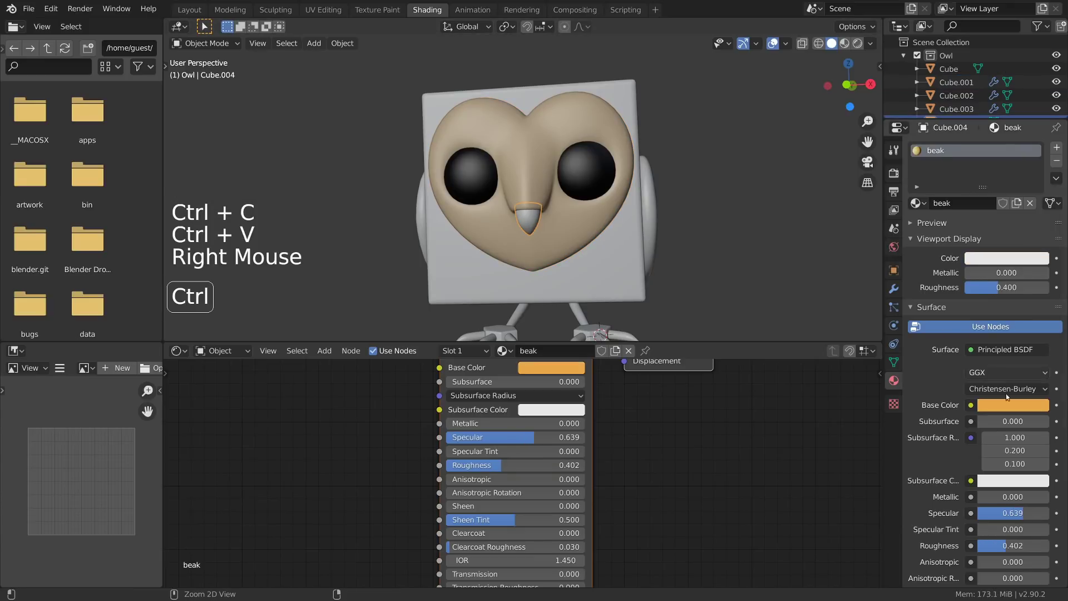
key("ctrl+c")
key("ctrl+v")
right_click(629, 267)
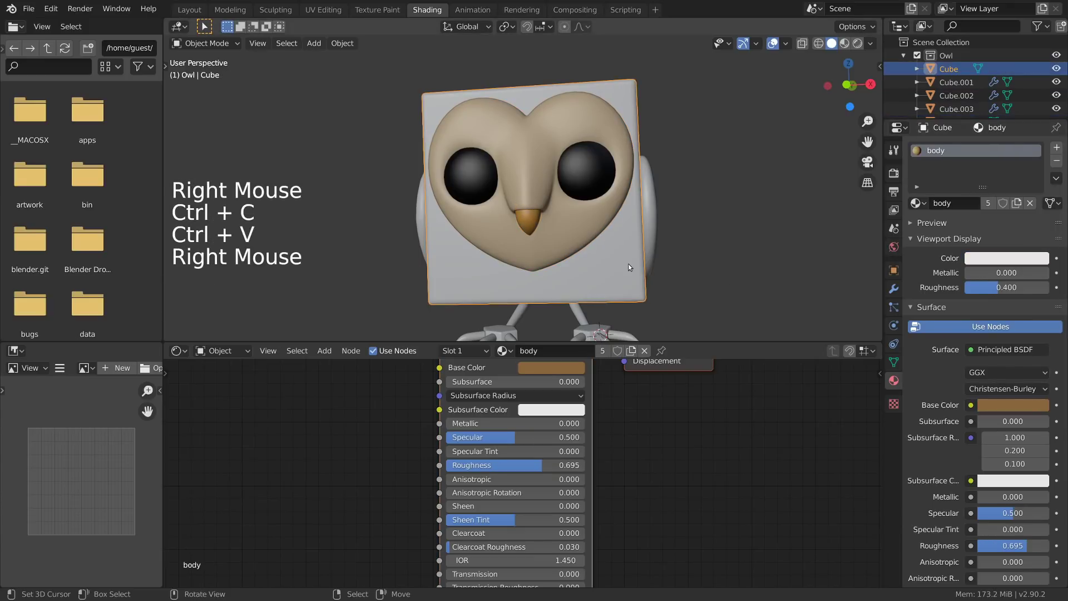
key("ctrl+c")
key("ctrl+v")
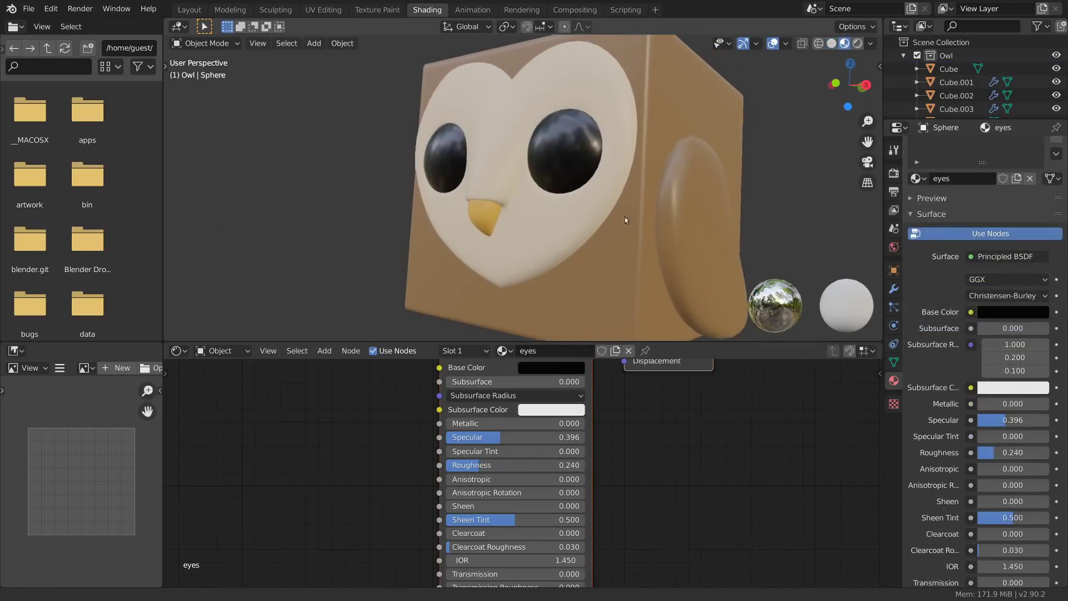
Step: Set the roughness to 0.695 on the wing's body material and to 0.818 on the face material
scroll(626, 217, "down", 4)
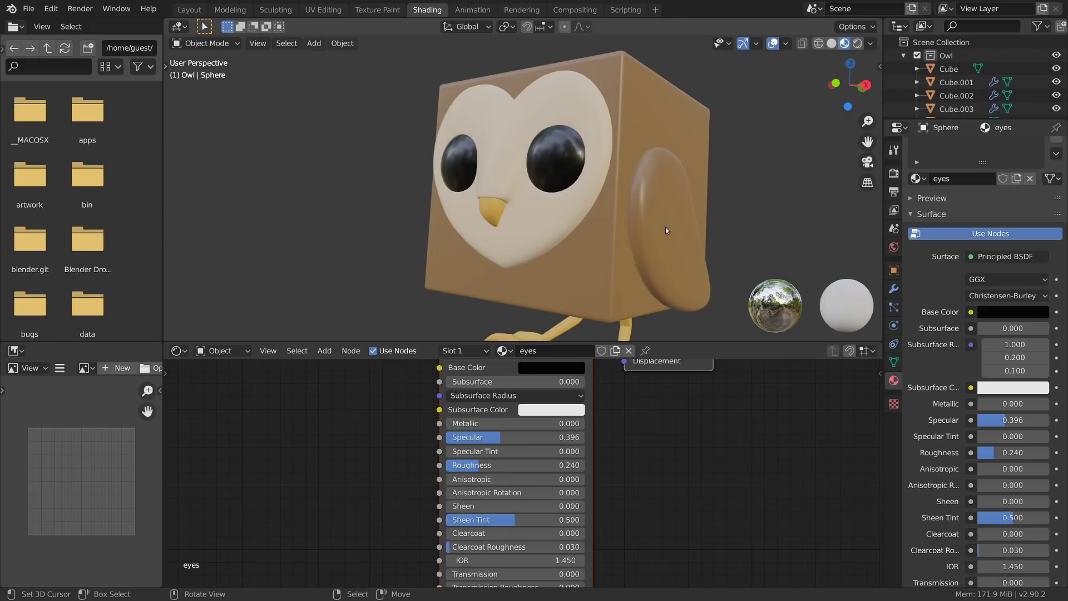
right_click(690, 220)
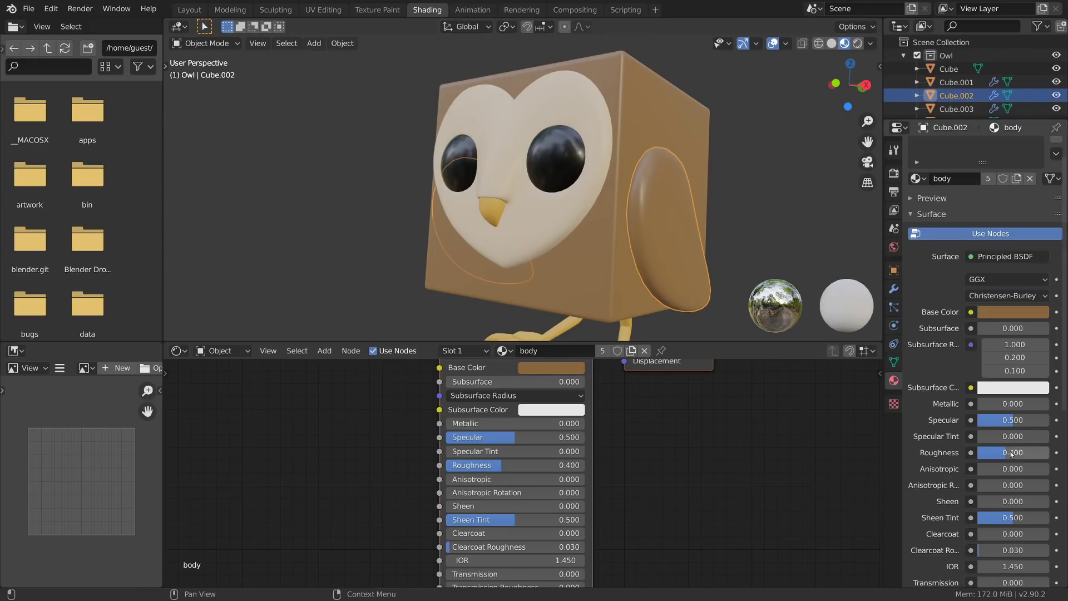
left_click_drag(1026, 454, 1034, 458)
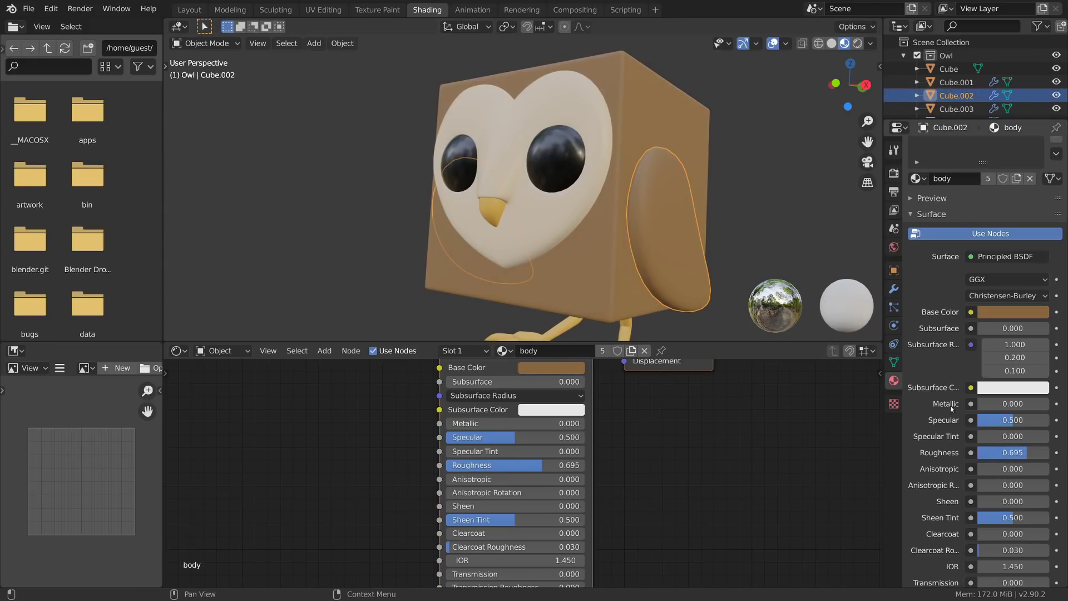
right_click(539, 216)
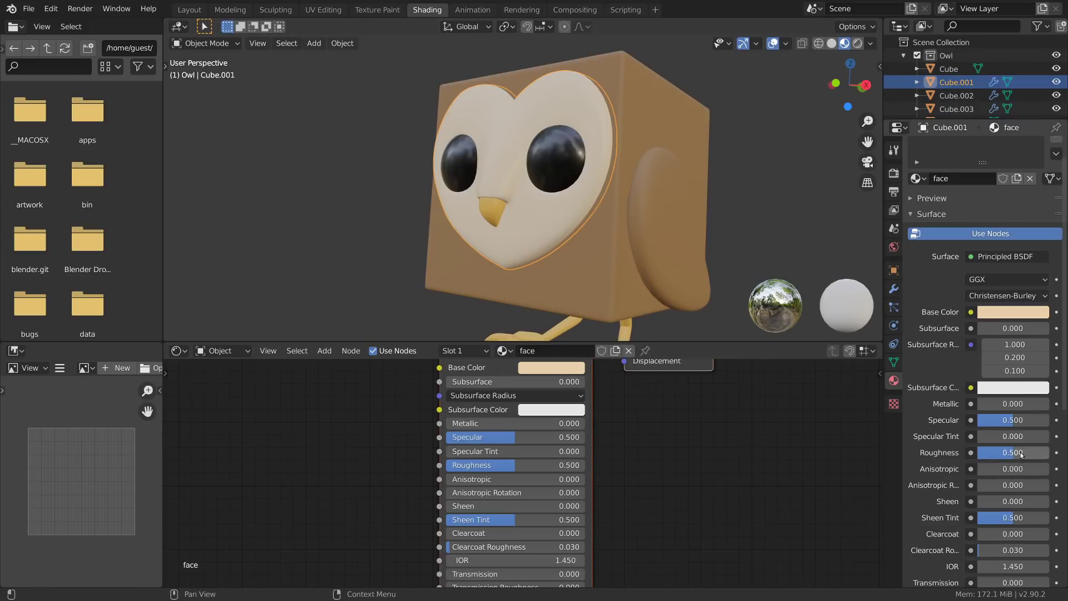
left_click_drag(1037, 454, 1042, 455)
Step: Set the beak material's specular to 0.639 and roughness to 0.402, and the feet material's specular to 0.598 and roughness to 0.668
middle_click_drag(509, 217, 513, 172, "shift")
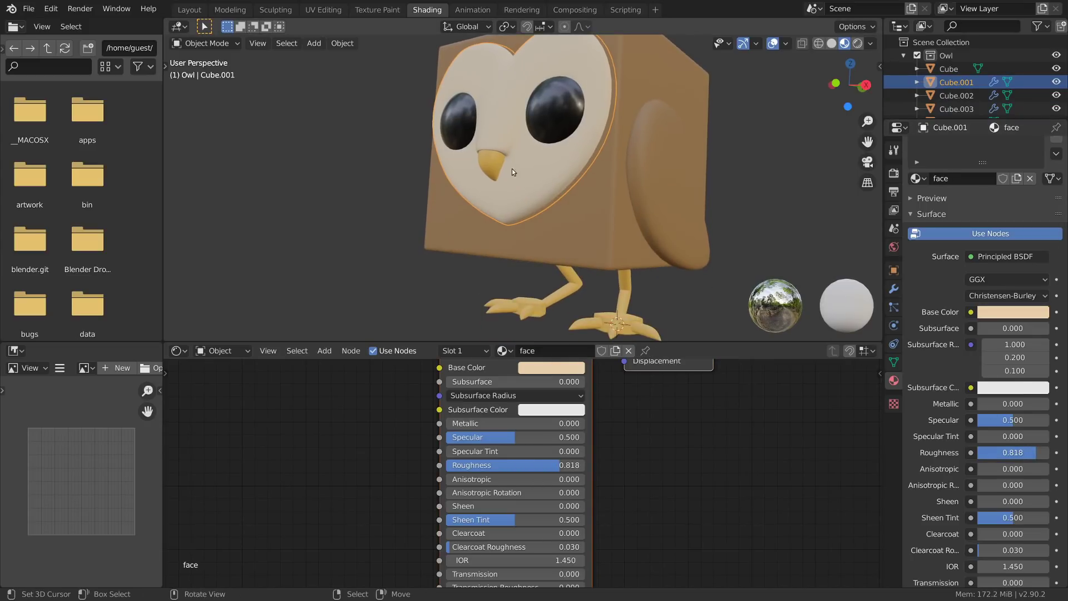
right_click(501, 166)
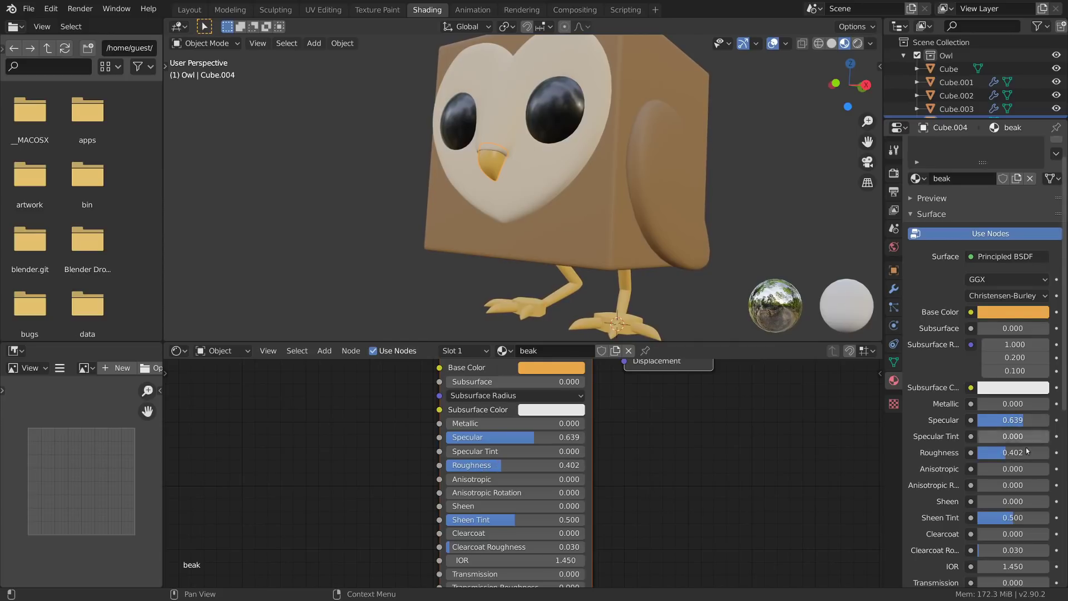
right_click(627, 309)
middle_click_drag(627, 309, 611, 259, "shift")
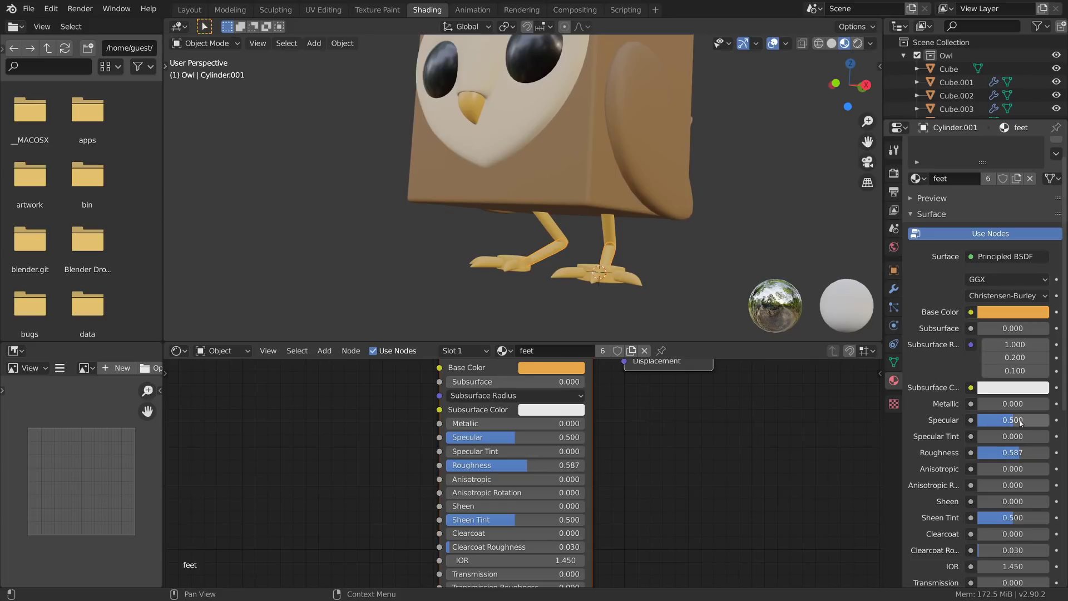
mouse_move(1020, 419)
left_mouse_down()
mouse_move(1032, 419)
mouse_move(1043, 453)
left_mouse_up()
scroll(1043, 454, "down", 5)
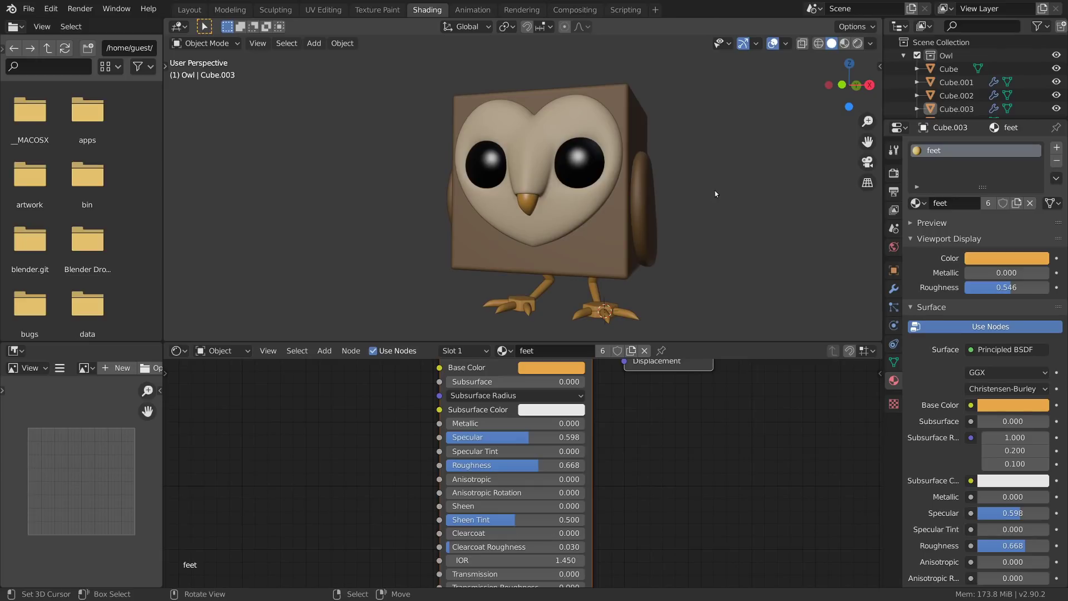
Step: Deselect everything and set the solid viewport's color mode to Texture
middle_click_drag(605, 439, 662, 476)
middle_click_drag(662, 476, 626, 452, "ctrl")
key("alt+a")
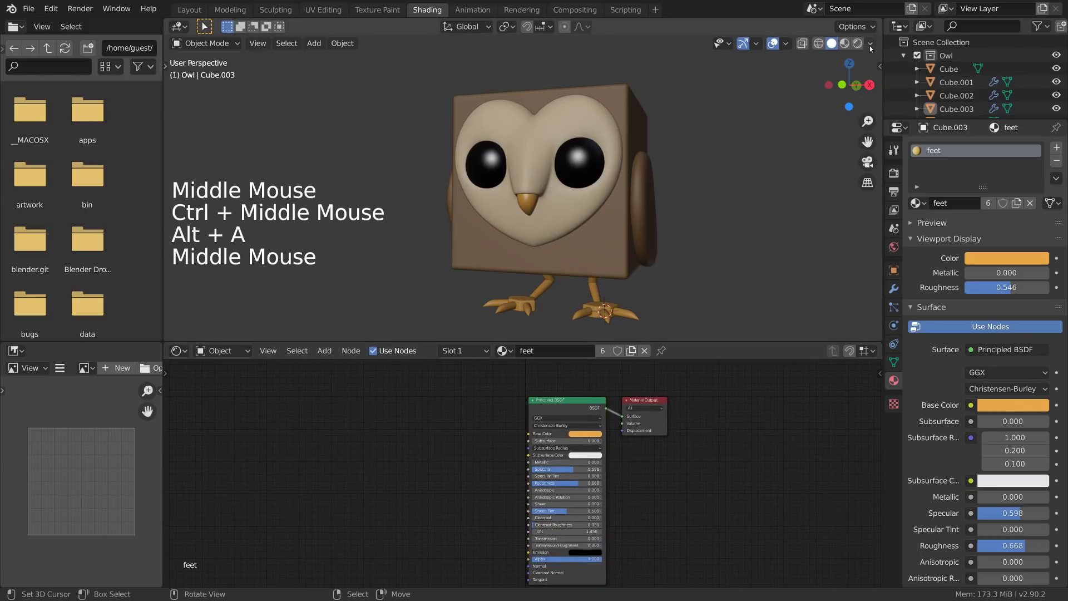
left_click(871, 45)
left_click(926, 221)
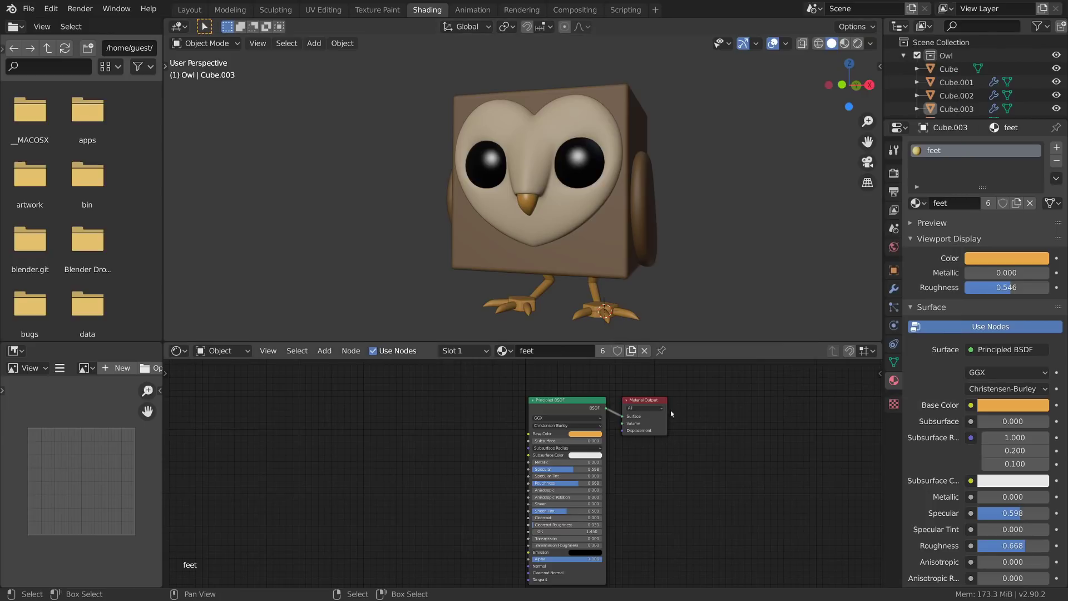
Step: Add an Image Texture node beside the Principled BSDF in the feet material
middle_click_drag(672, 412, 764, 354)
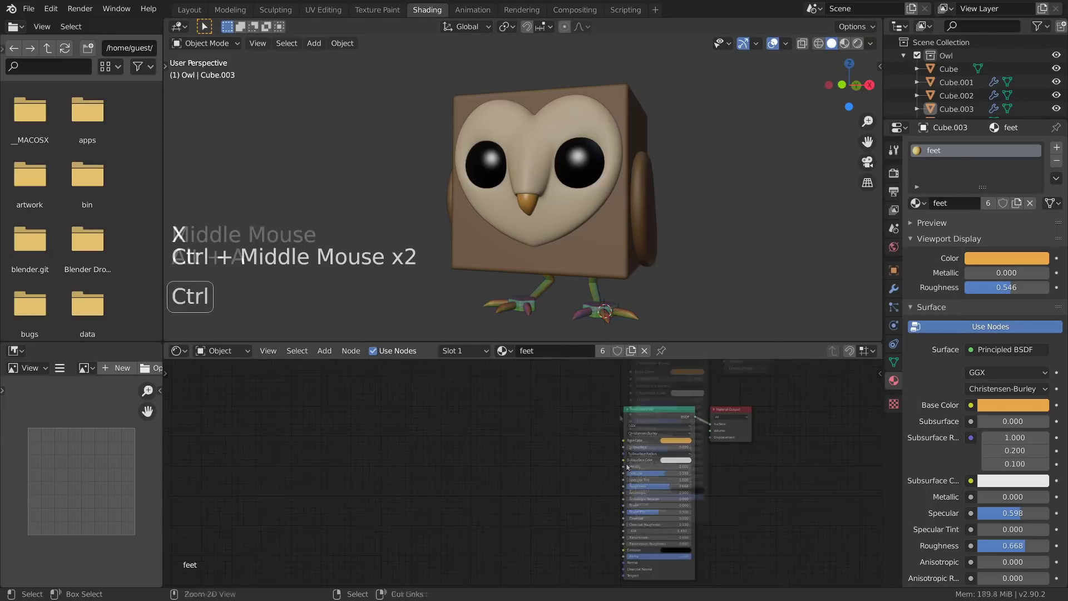
middle_click_drag(599, 480, 613, 462)
key("shift+a")
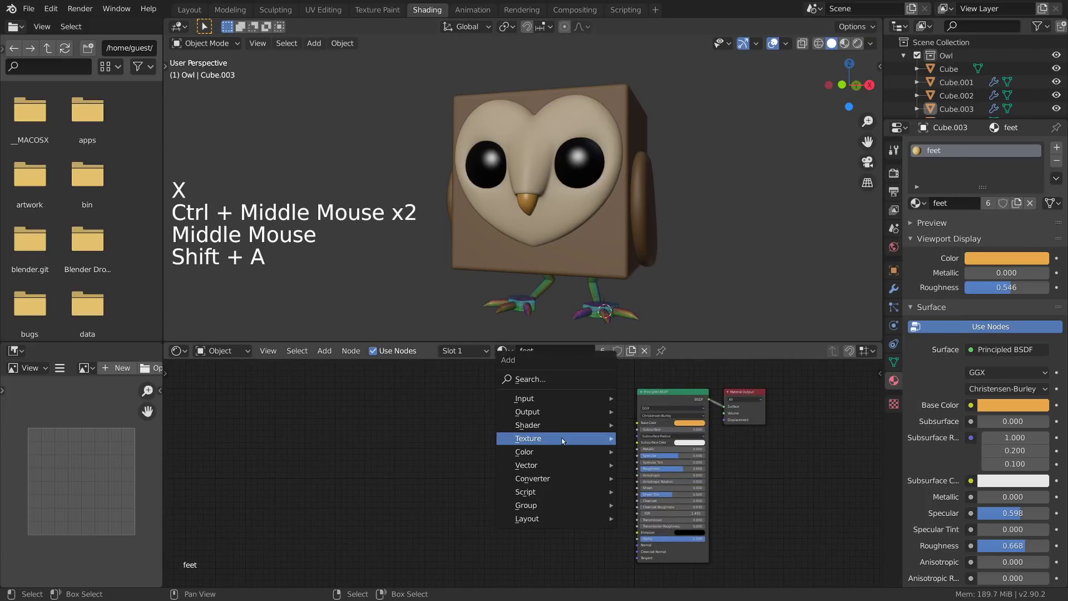
mouse_move(609, 438)
left_click(667, 322)
left_click(557, 428)
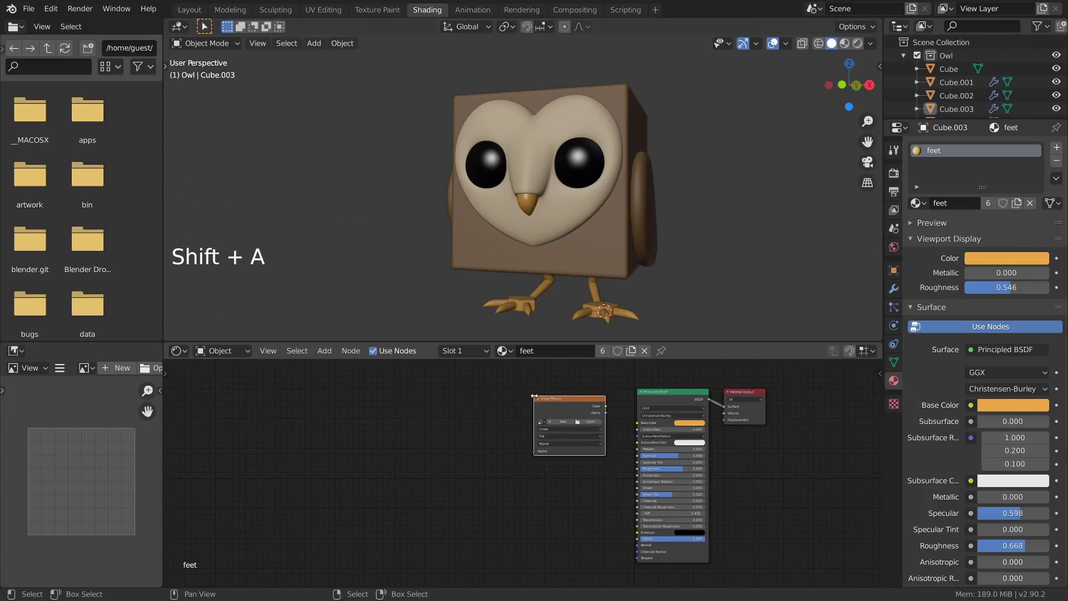
Step: Create a new image named Grid in the Image Texture node, with generated type UV Grid and no alpha
left_click(557, 426)
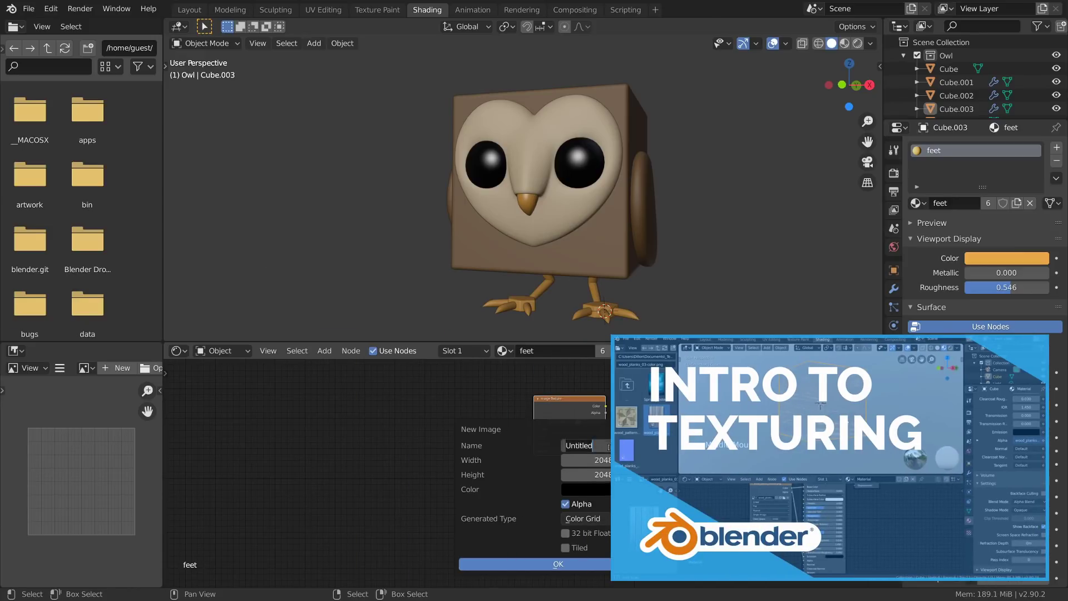
type("Grid")
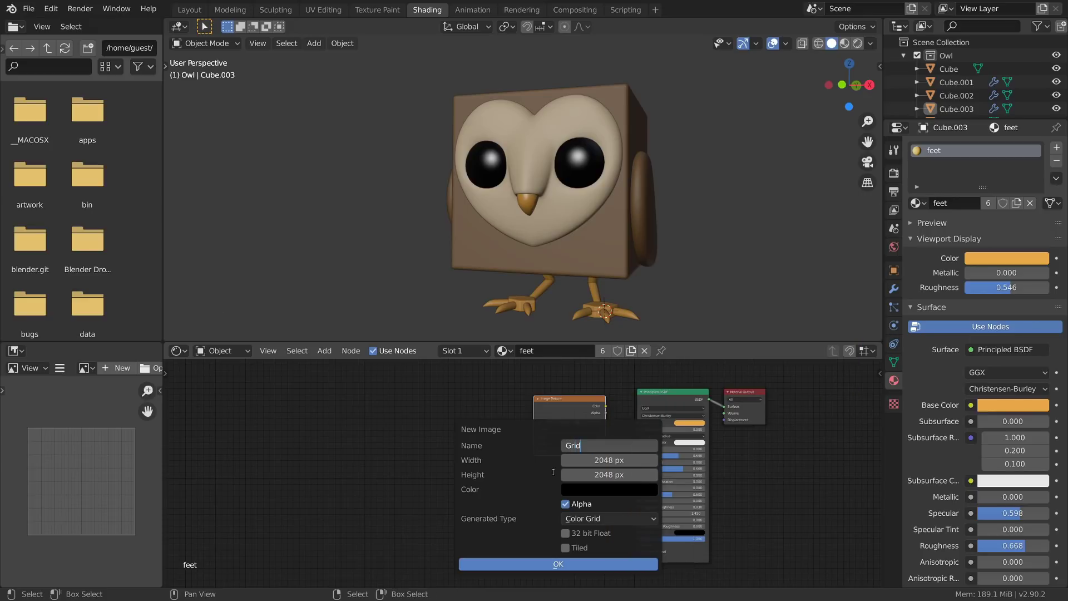
key("Return")
left_click(603, 518)
left_click(600, 547)
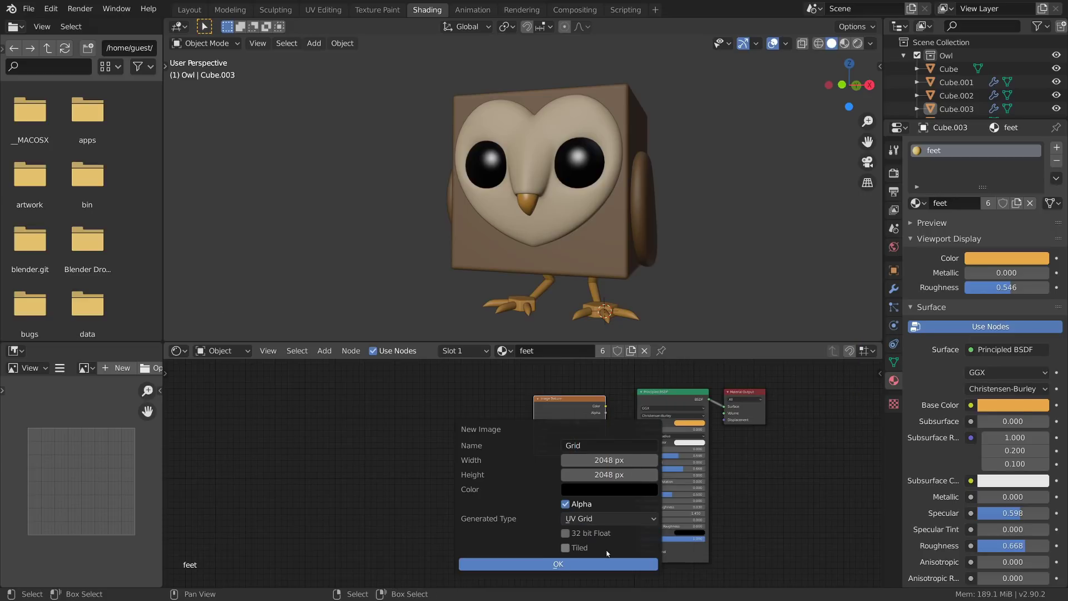
left_click(565, 503)
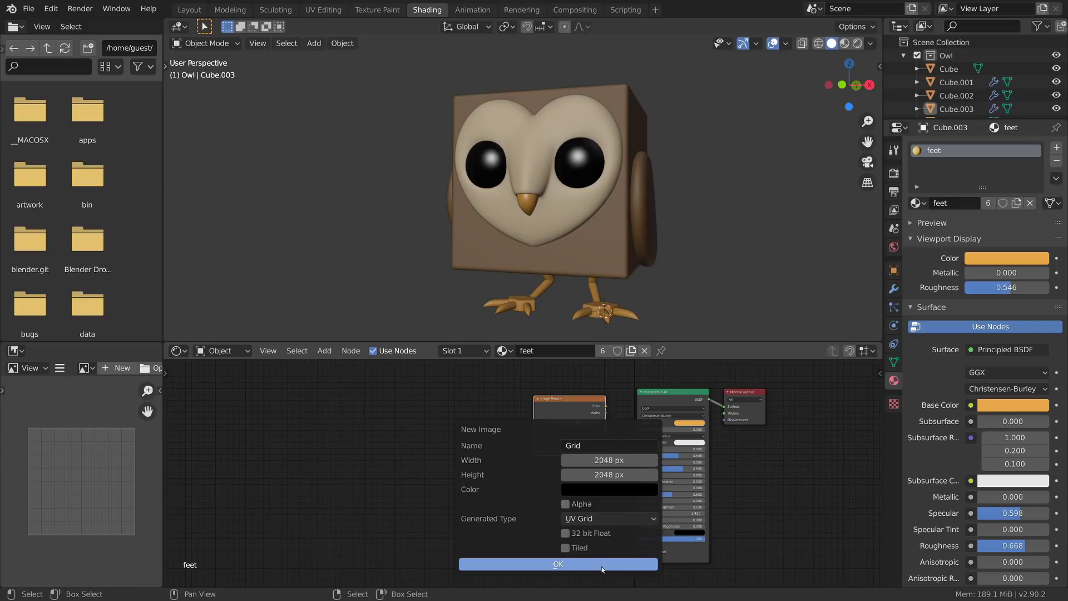
left_click(602, 567)
Step: Rename the image in the feet material's texture node to Grid
middle_click_drag(673, 346, 657, 352)
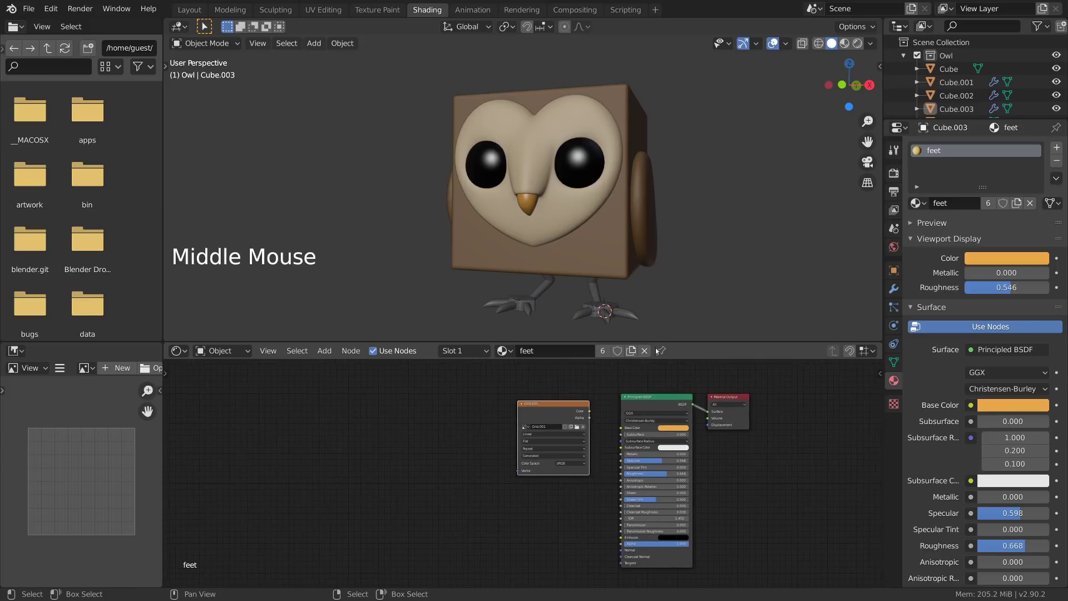
middle_click_drag(702, 240, 609, 253)
middle_click_drag(610, 254, 567, 184, "shift")
middle_click_drag(567, 184, 617, 328, "ctrl")
left_click(555, 427)
key("ctrl+c")
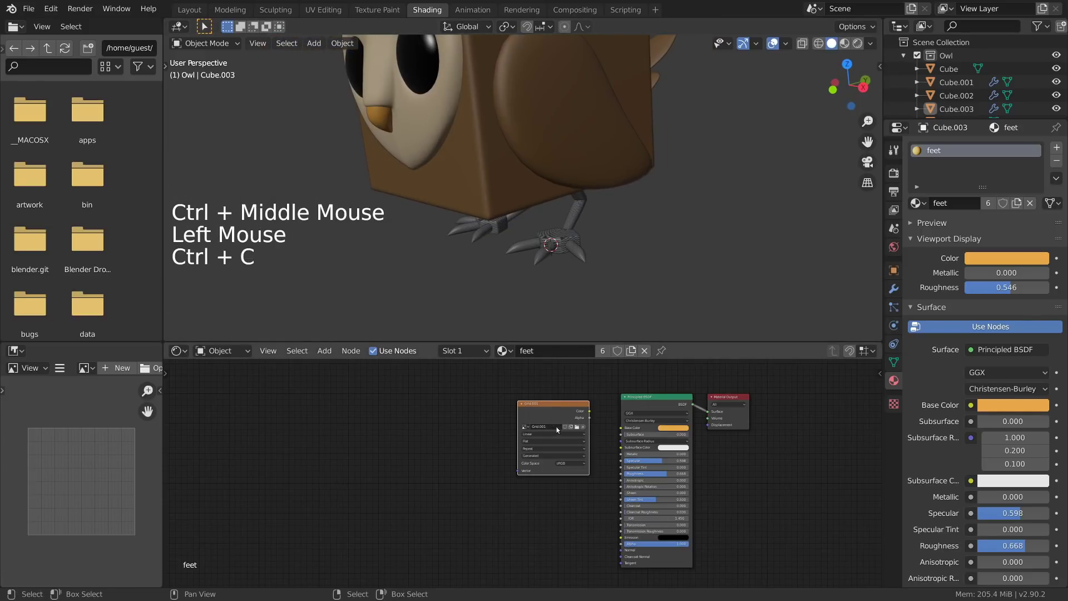
left_click(548, 427)
key("BackSpace")
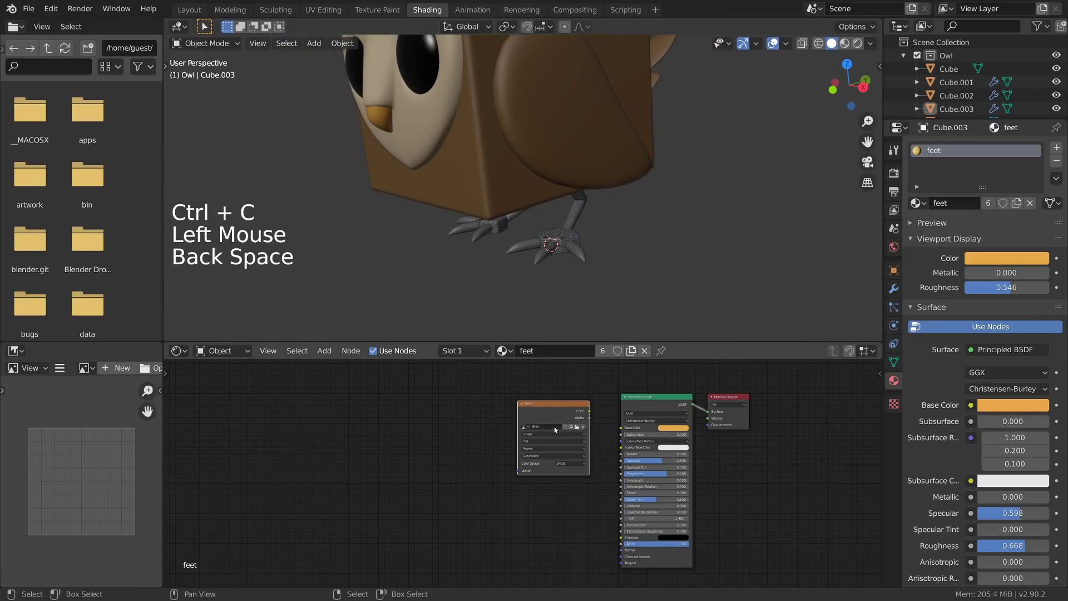
Step: Copy the Grid texture node from the feet material and paste it into the wing's body material
left_click(555, 422)
key("ctrl+c")
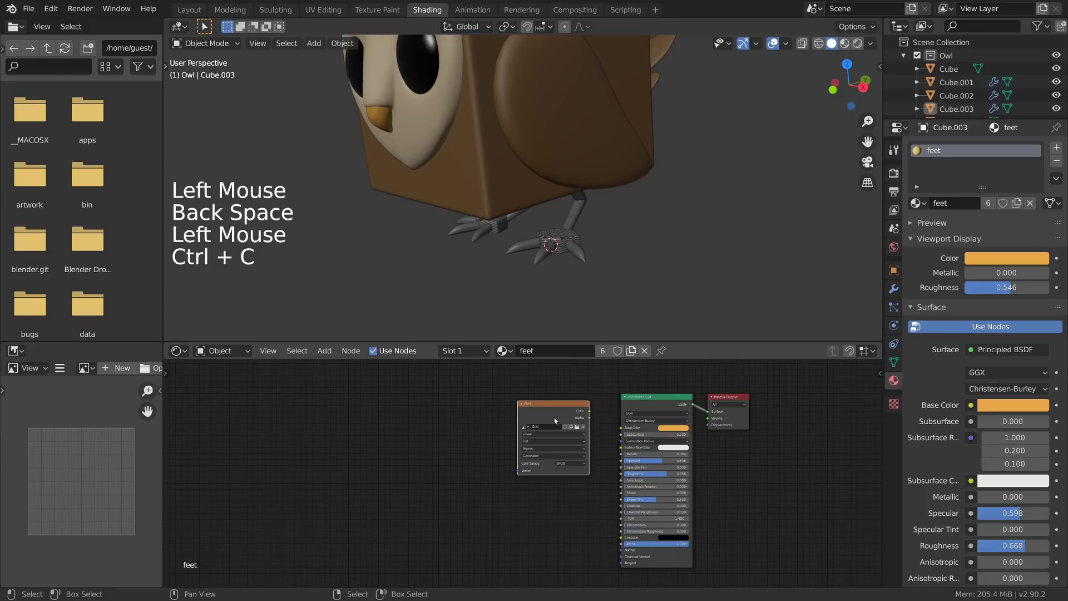
right_click(608, 174)
key("ctrl+v")
Step: Paste the copied Grid texture node into the face, eyes and beak materials
middle_click_drag(383, 106, 466, 201, "shift")
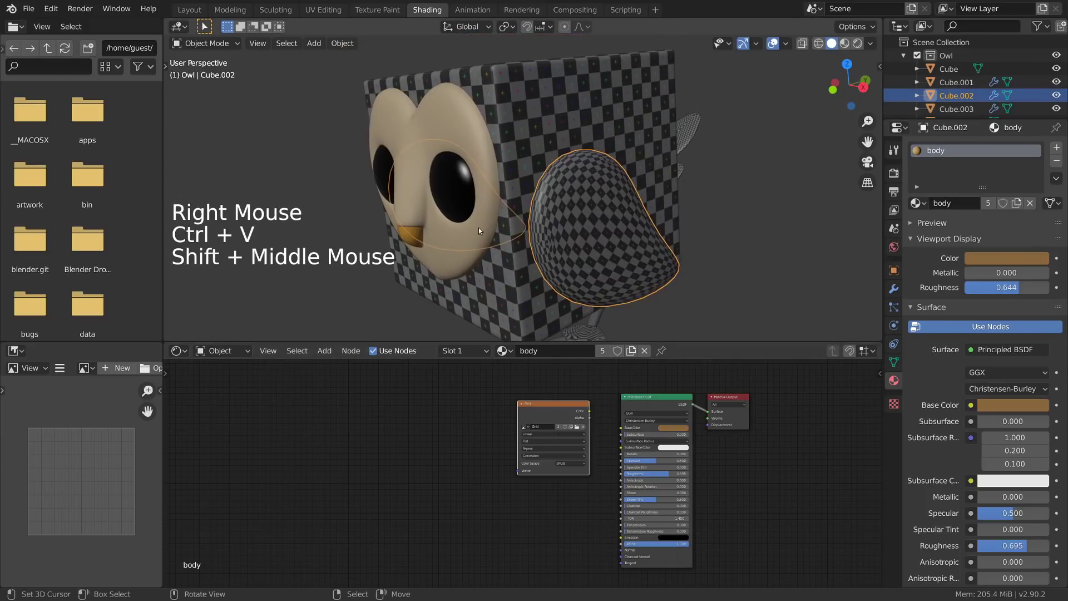
right_click(467, 201)
key("ctrl+v")
right_click(466, 201)
key("ctrl+v")
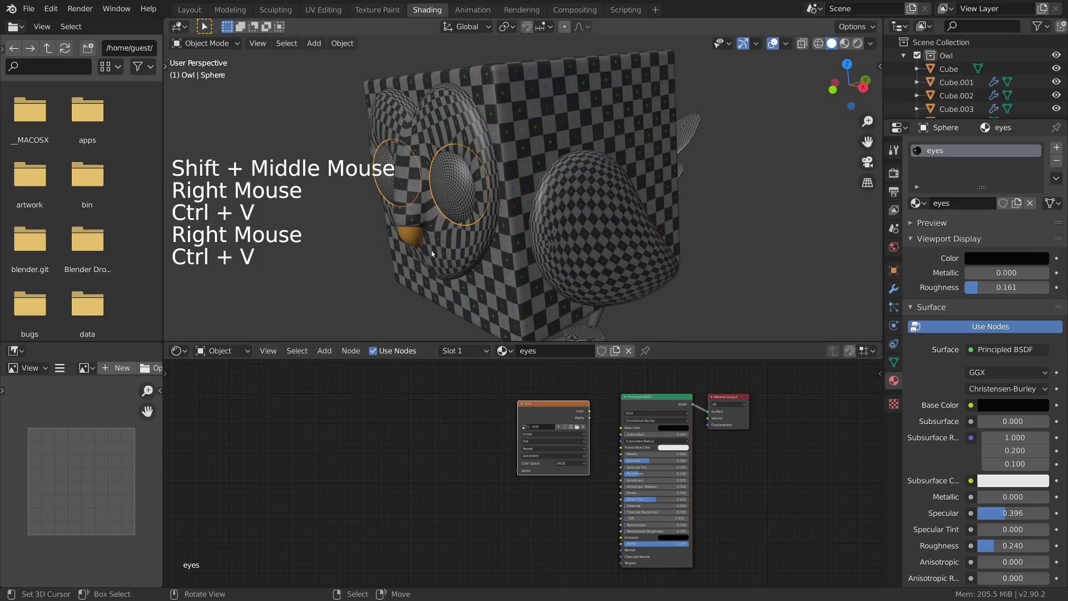
right_click(412, 234)
key("ctrl+v")
middle_click_drag(390, 133, 457, 129)
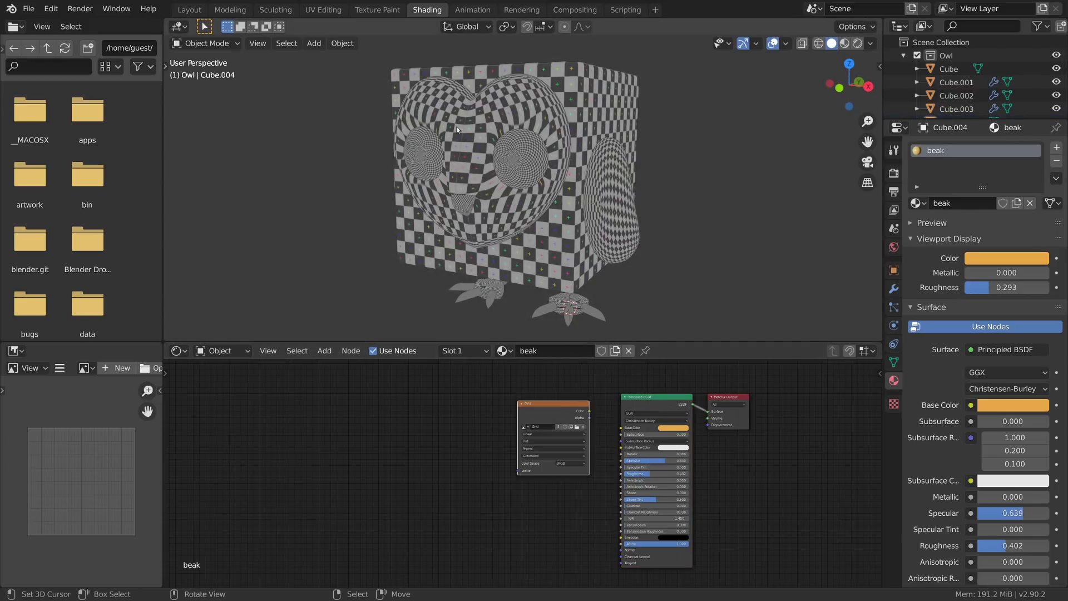
Step: Switch to the UV Editing workspace
left_click(326, 9)
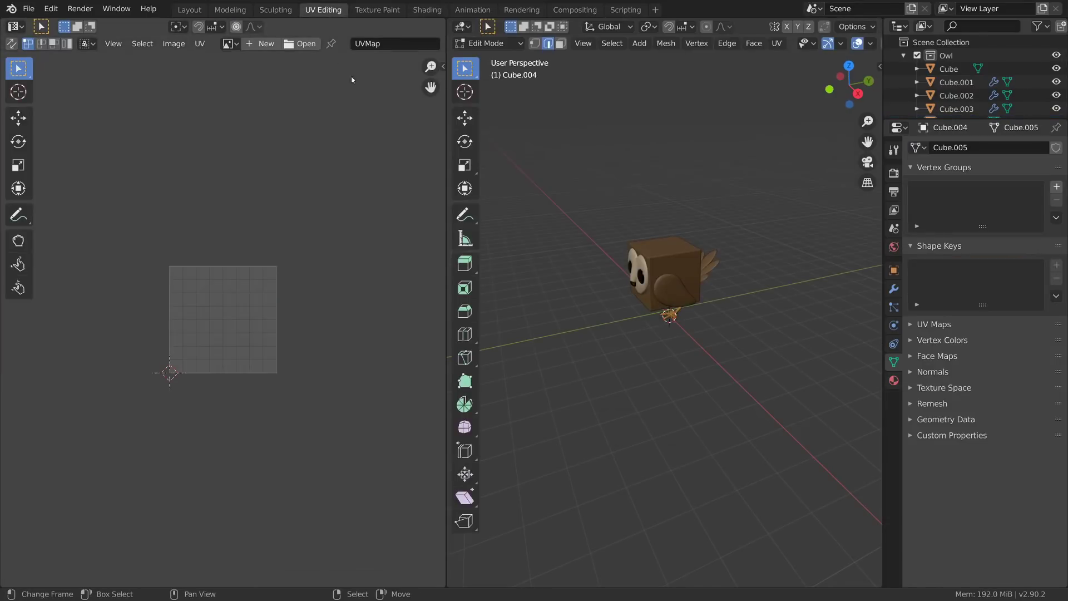
Step: Return to Object Mode and set the viewport shading color to Texture
middle_click_drag(654, 294, 715, 390)
scroll(710, 315, "up", 3)
middle_click_drag(716, 390, 747, 321)
scroll(726, 356, "up", 1)
key("Tab")
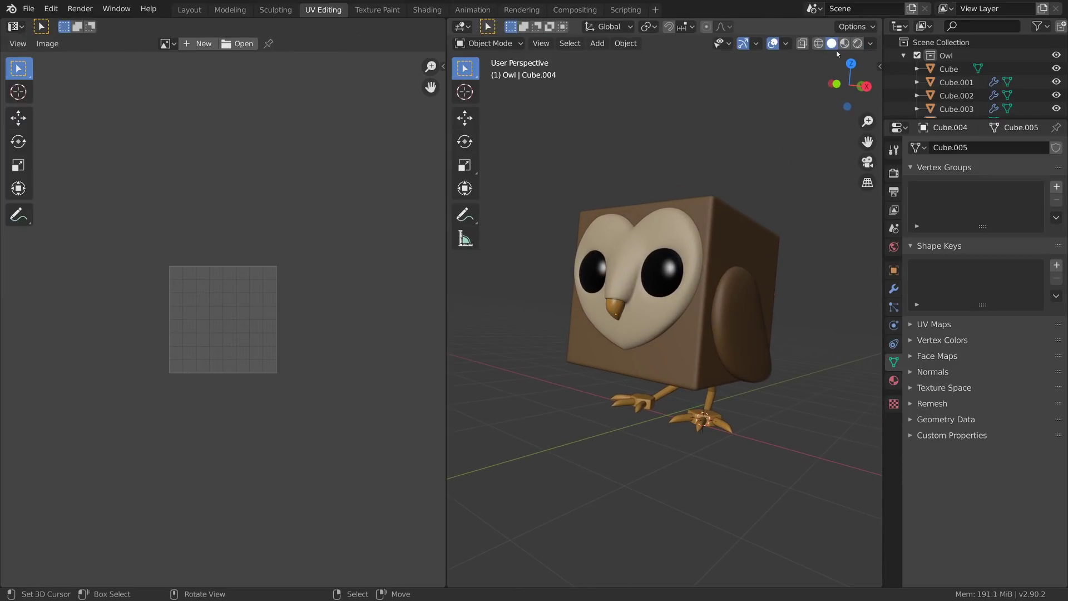
left_click(872, 43)
left_click(924, 223)
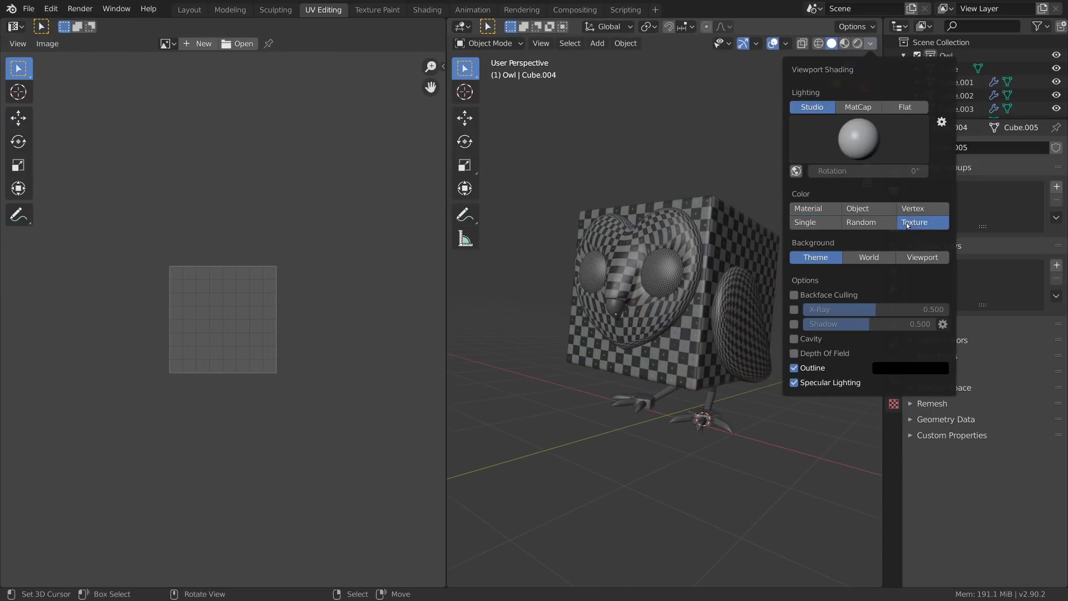
Step: Set the viewport lighting to Flat
middle_click_drag(703, 309, 720, 310)
left_click(871, 43)
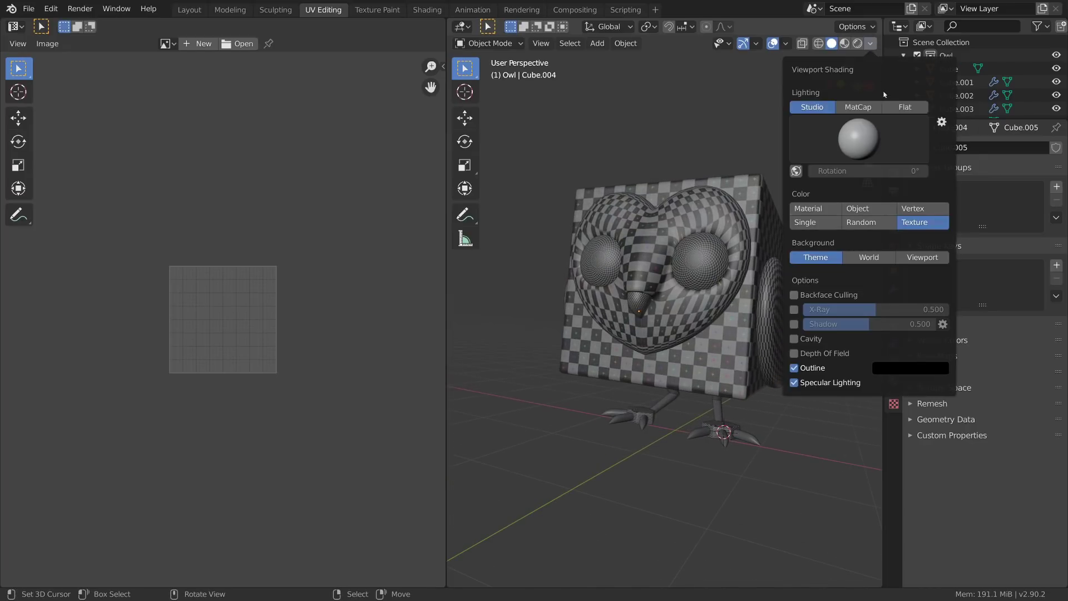
left_click(892, 107)
left_click(858, 107)
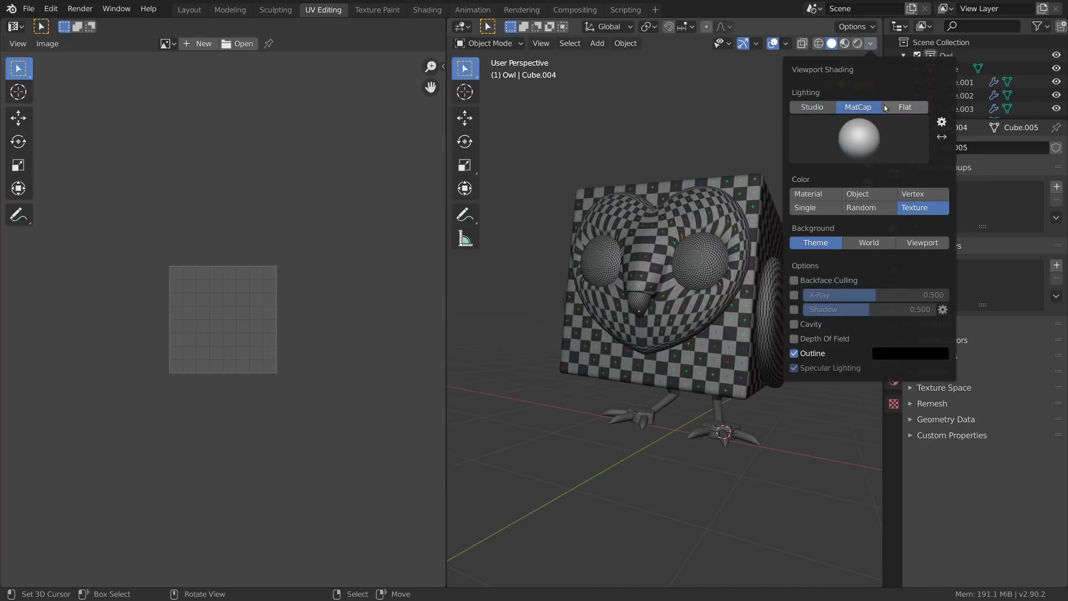
left_click(900, 107)
Step: Open the owl's face mesh in Edit Mode, select its linked geometry, and unlink the Grid image from the UV editor
middle_click_drag(685, 290, 673, 312)
left_click(668, 312)
key("Tab")
key("l")
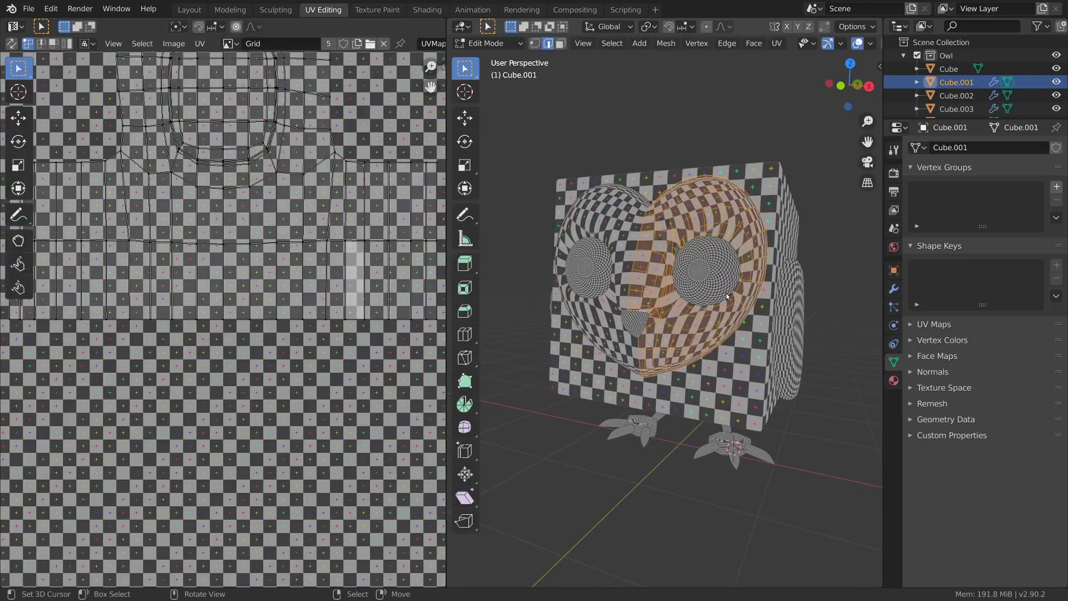
scroll(368, 317, "down", 5)
scroll(367, 328, "up", 1)
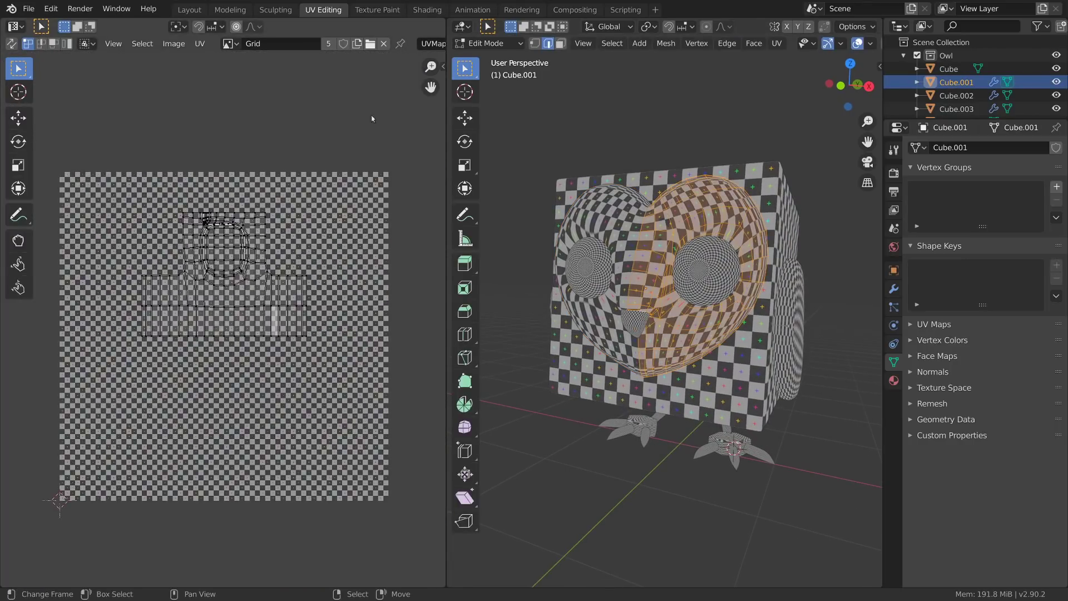
left_click(383, 43)
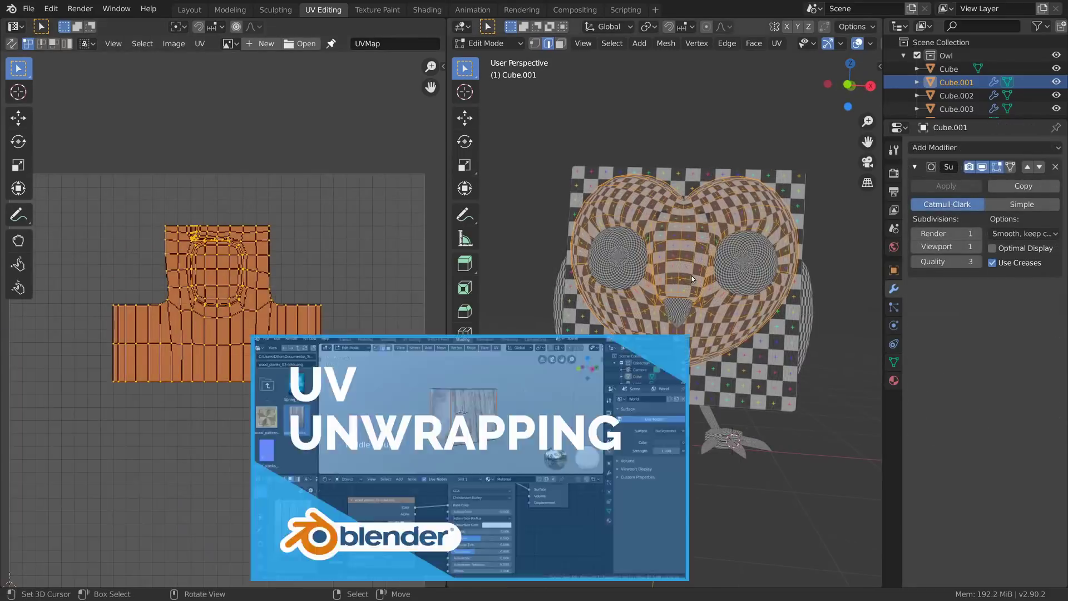
Step: Unwrap the selected face mesh
key("u")
left_click(690, 274)
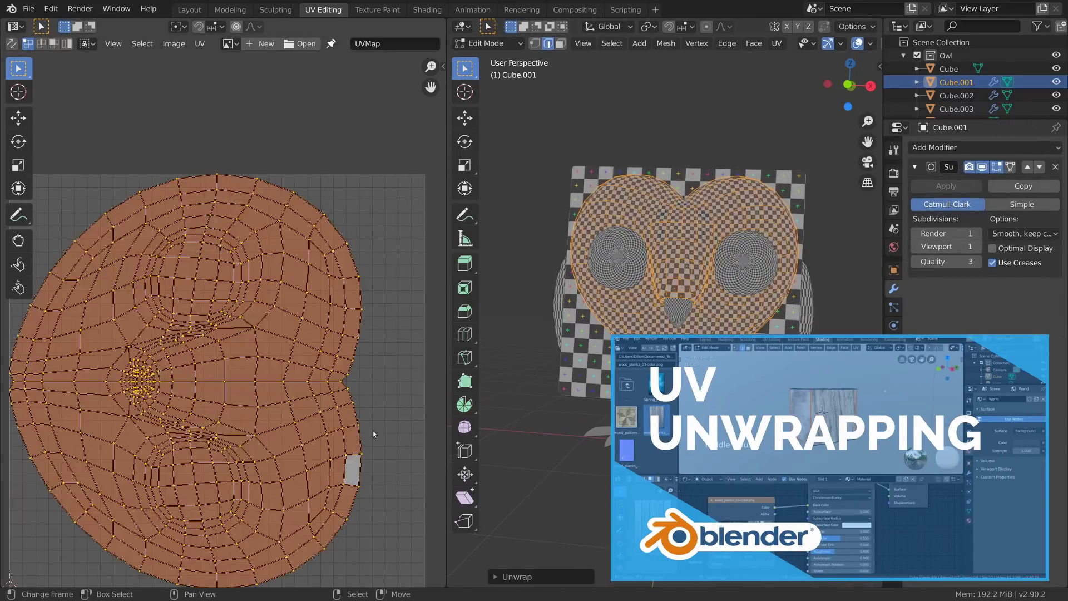
scroll(372, 412, "down", 2)
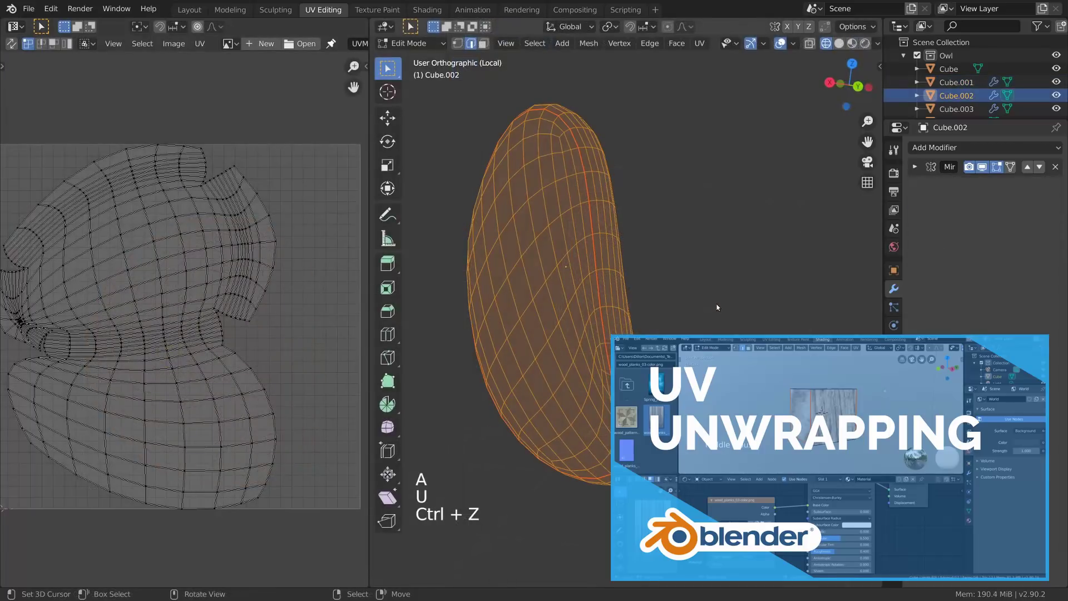
Step: Unwrap the fully selected wing mesh along its marked seam
key("u")
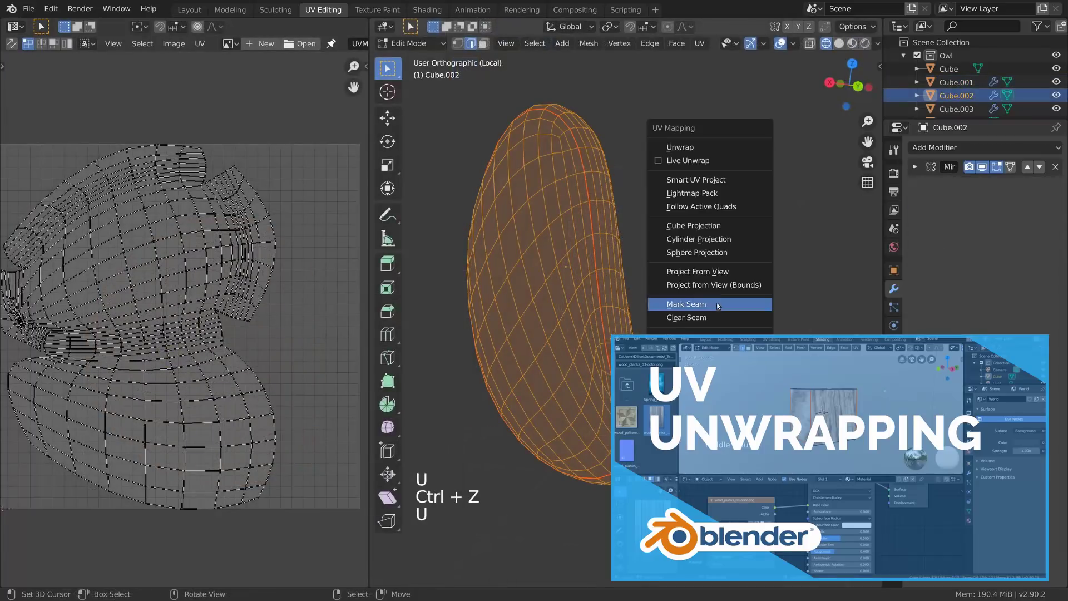
left_click(700, 148)
middle_click_drag(184, 334, 178, 351, "ctrl")
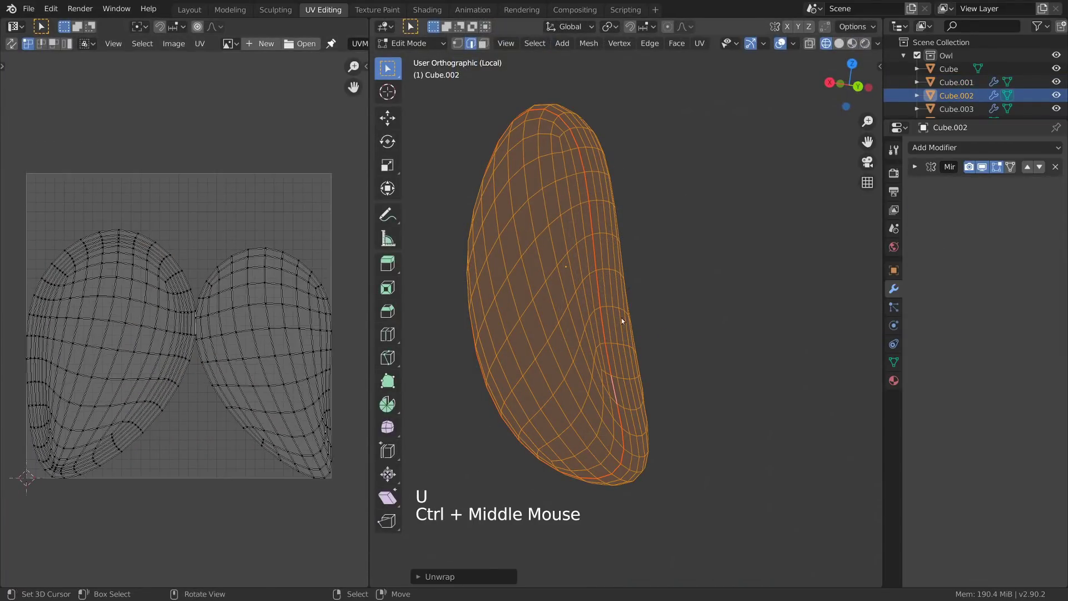
middle_click_drag(623, 318, 765, 303)
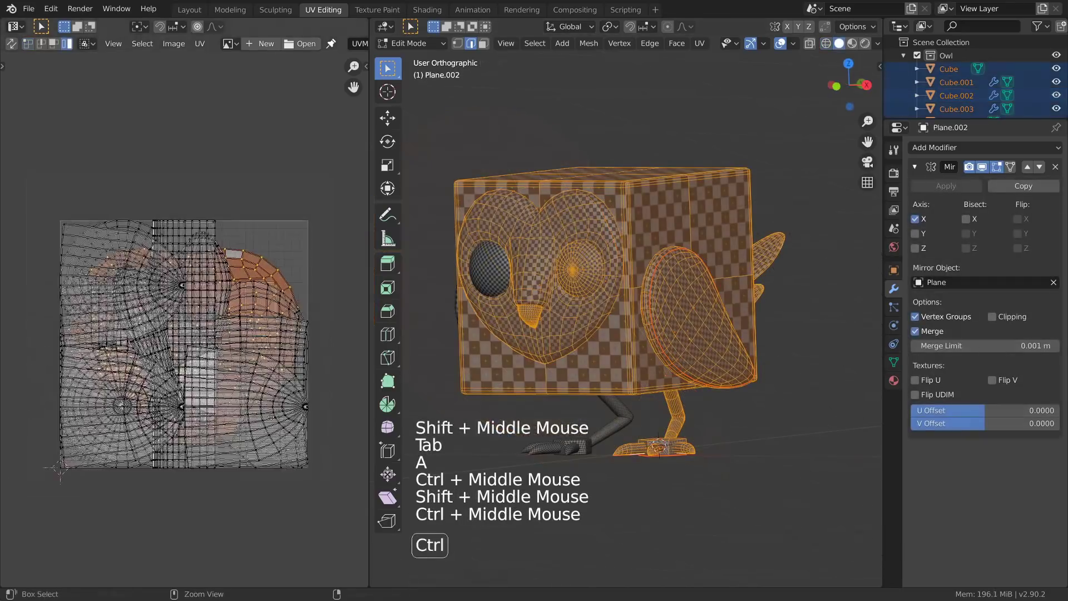
Step: Average the scale of all the owl's UV islands and inspect the checker pattern on the model in Object Mode
key("a")
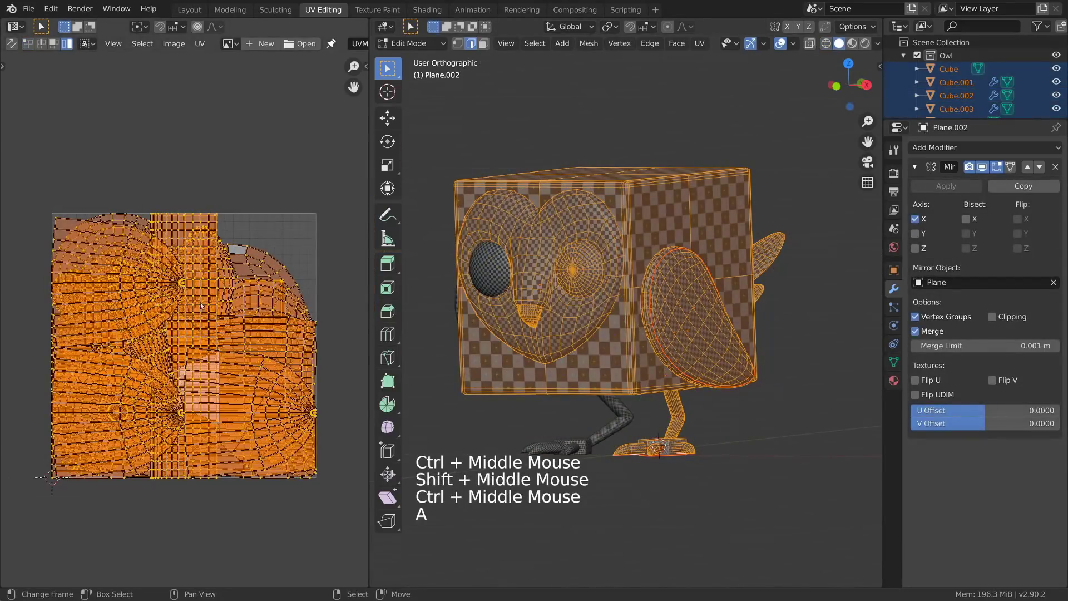
left_click(199, 44)
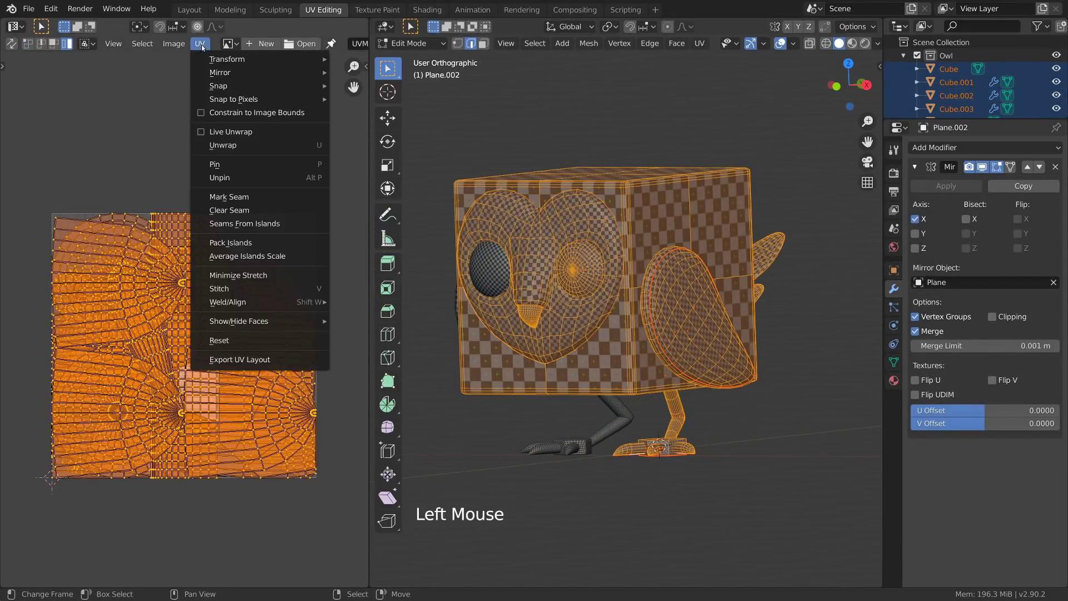
left_click(283, 256)
middle_click_drag(292, 428, 284, 437, "ctrl")
middle_click_drag(284, 437, 275, 445, "ctrl")
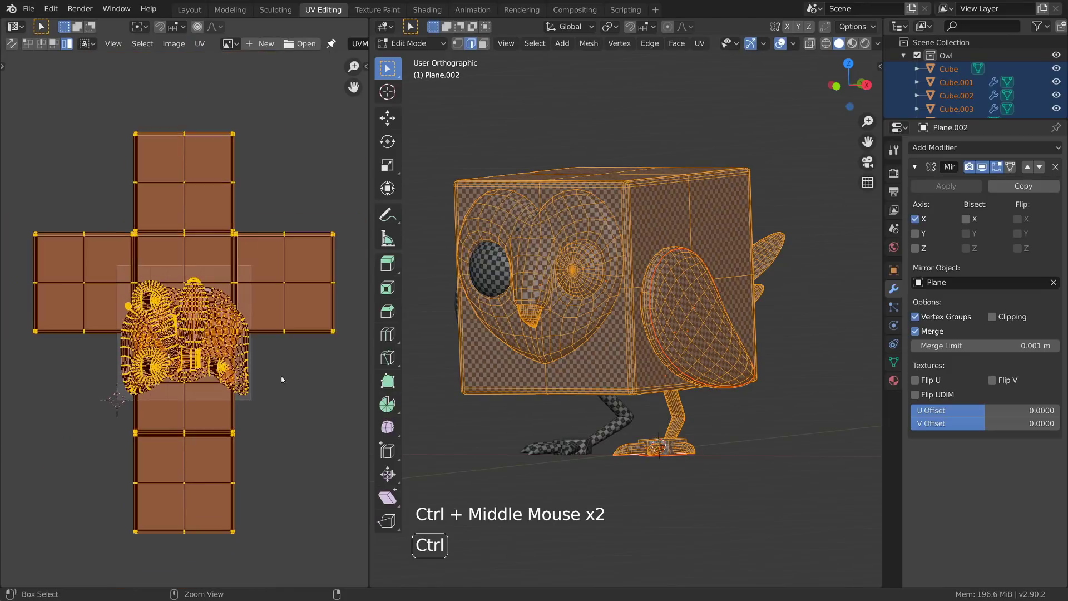
key("Tab")
middle_click(659, 290)
middle_click_drag(659, 290, 623, 291)
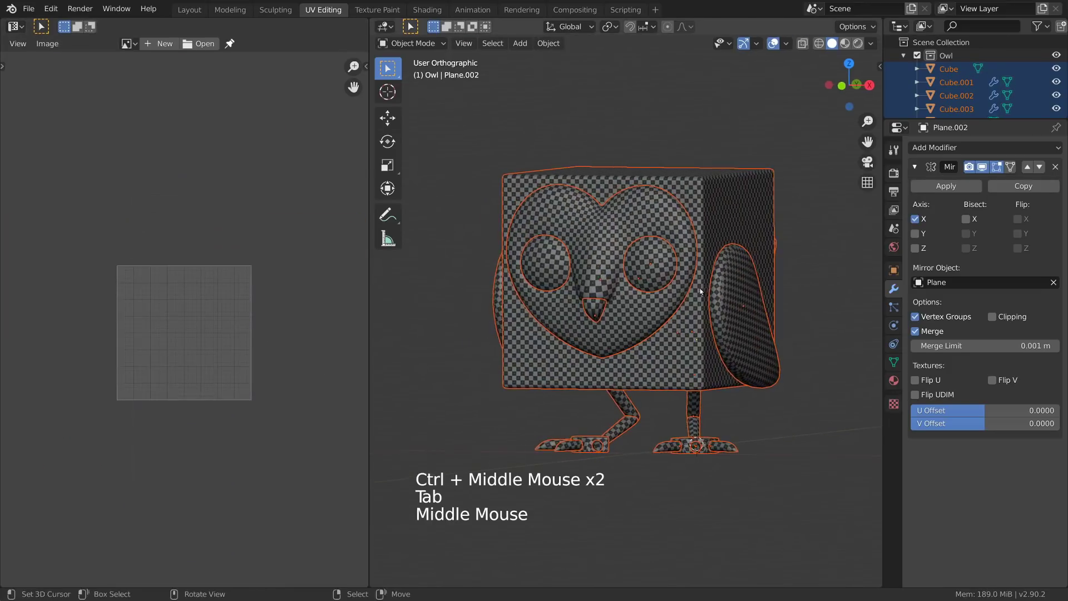
Step: Pack all the owl's UV islands into the UV square
key("alt+a")
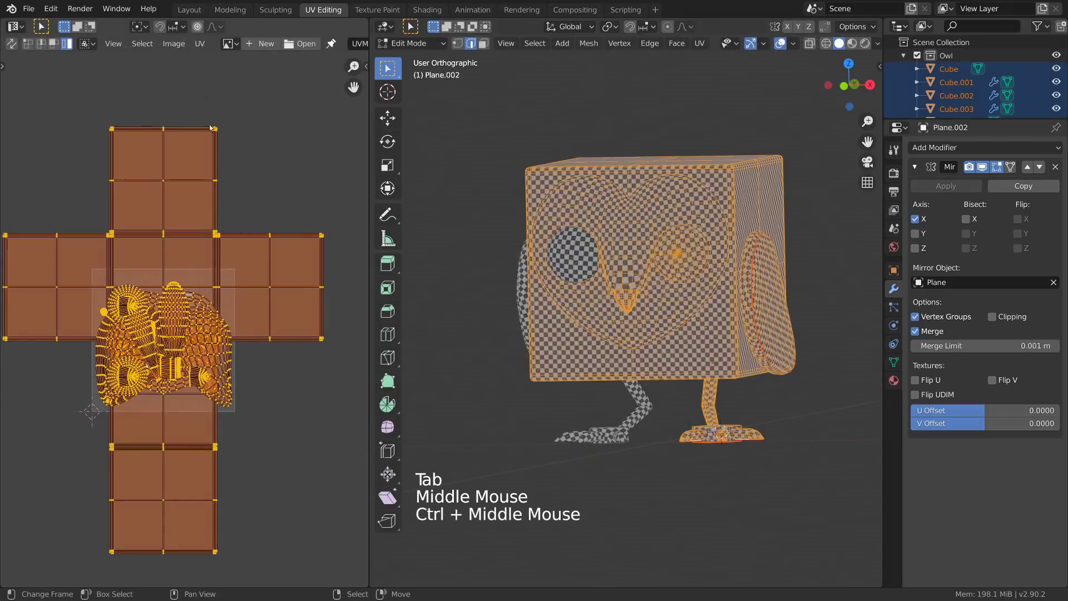
left_click(200, 44)
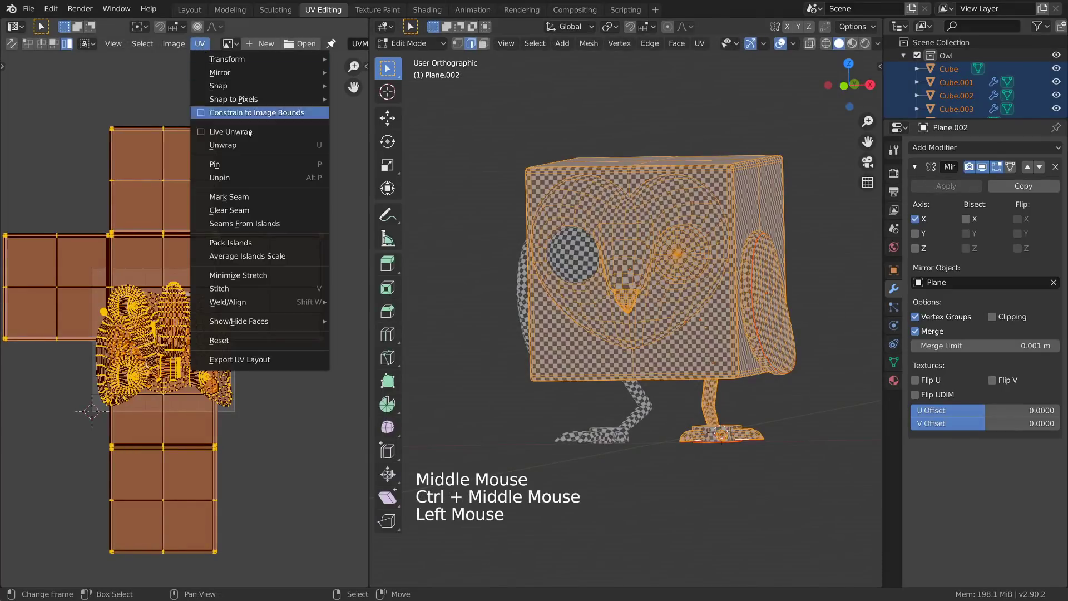
left_click(274, 244)
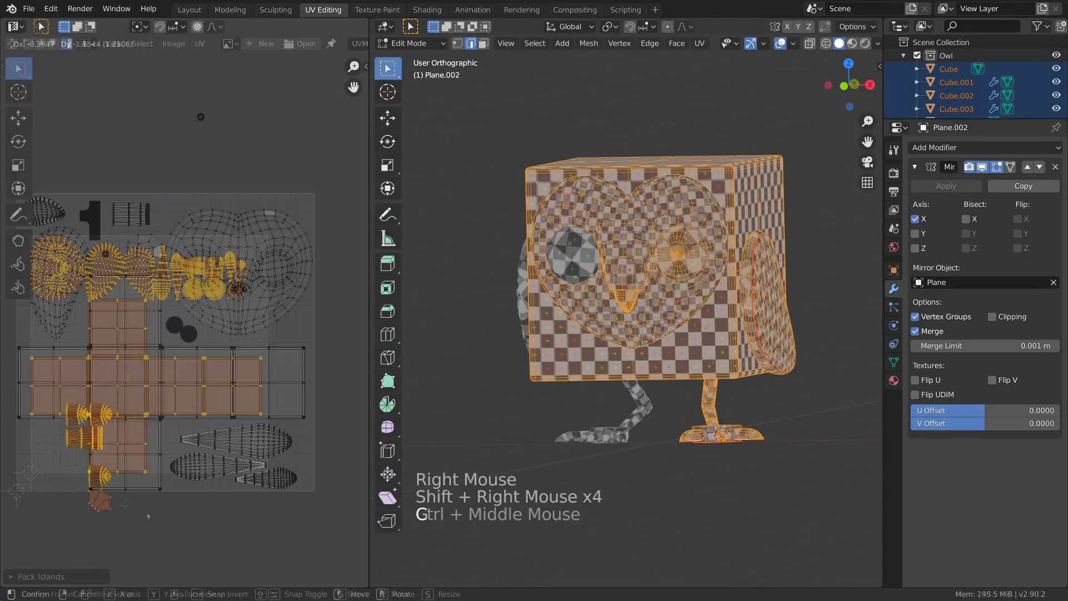
Step: Move the small toe islands into the lower-left corner of the UV square, beside the body layout
key("g")
left_click(90, 499)
right_click(73, 493)
key("g")
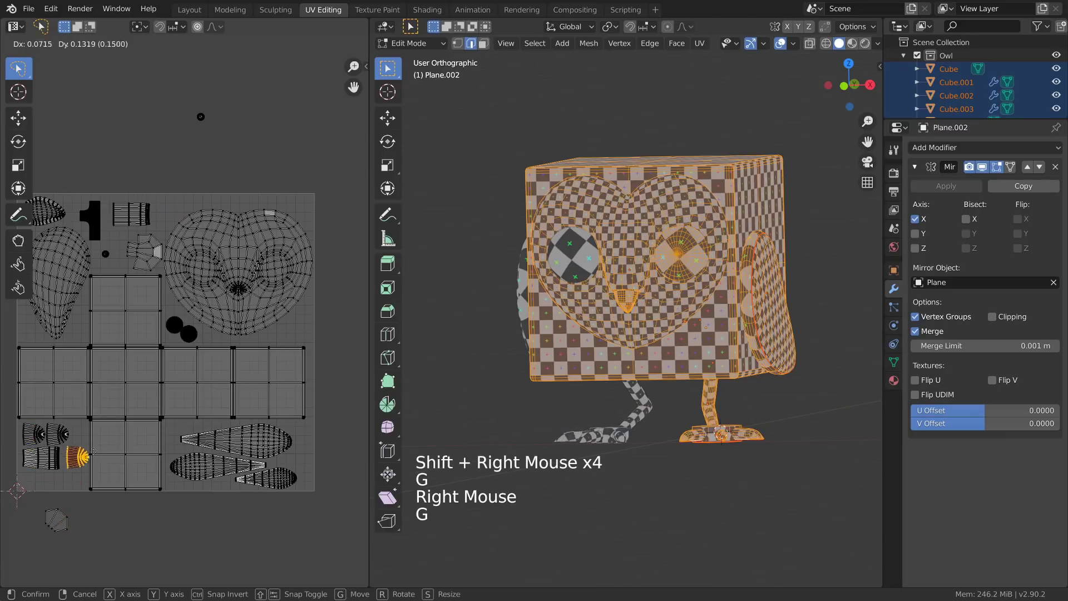
left_click(94, 454)
key("g")
left_click(93, 455)
Step: Move the stray round island and the polygonal island from outside the UV square into its lower-left corner
right_click(201, 116)
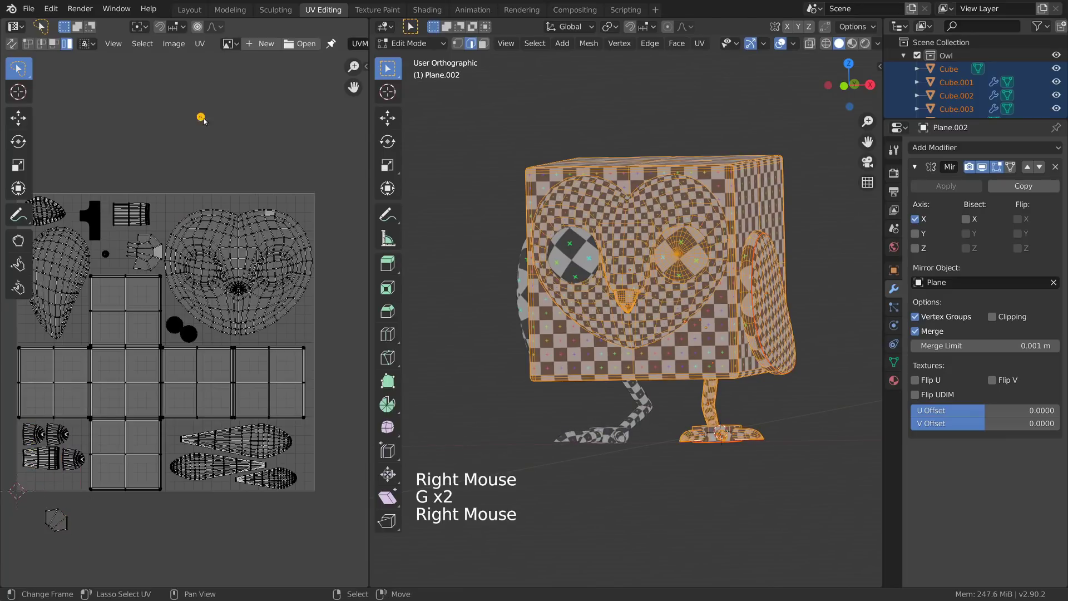
key("g")
left_click(34, 495)
right_click(56, 521)
key("g")
left_click(57, 484)
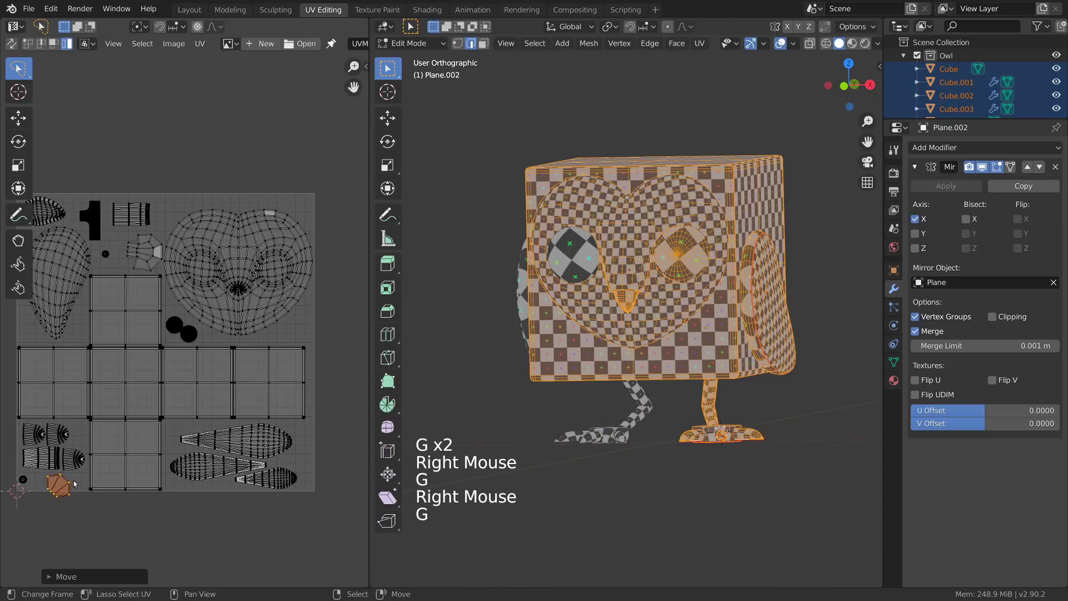
Step: Move the polygonal island next to the foot island, and the other small round island into the UV square's lower-left corner
key("g")
left_click(142, 260)
right_click(105, 253)
key("g")
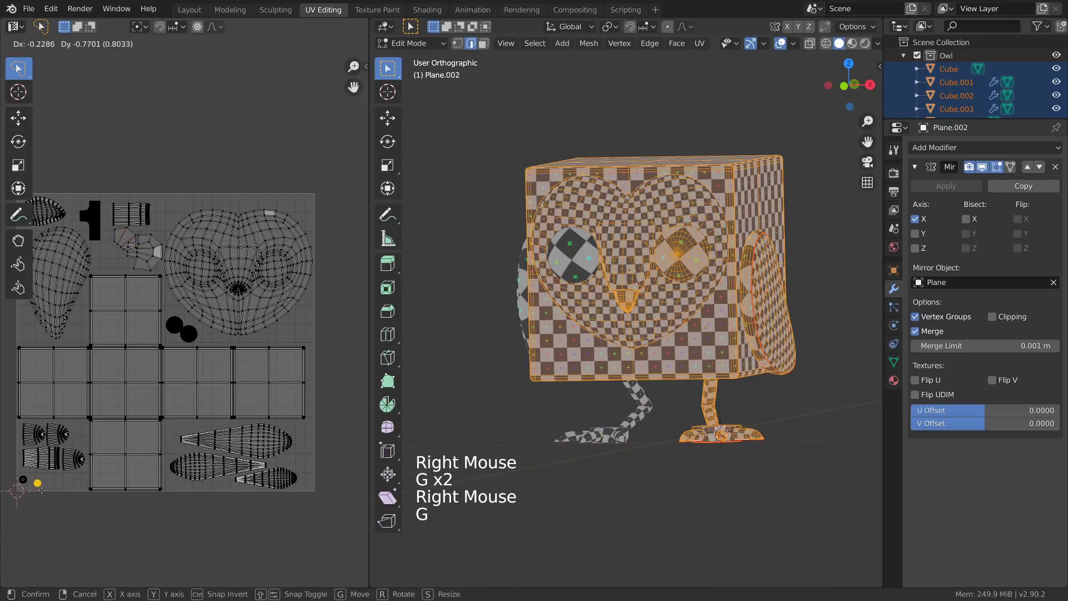
left_click(40, 489)
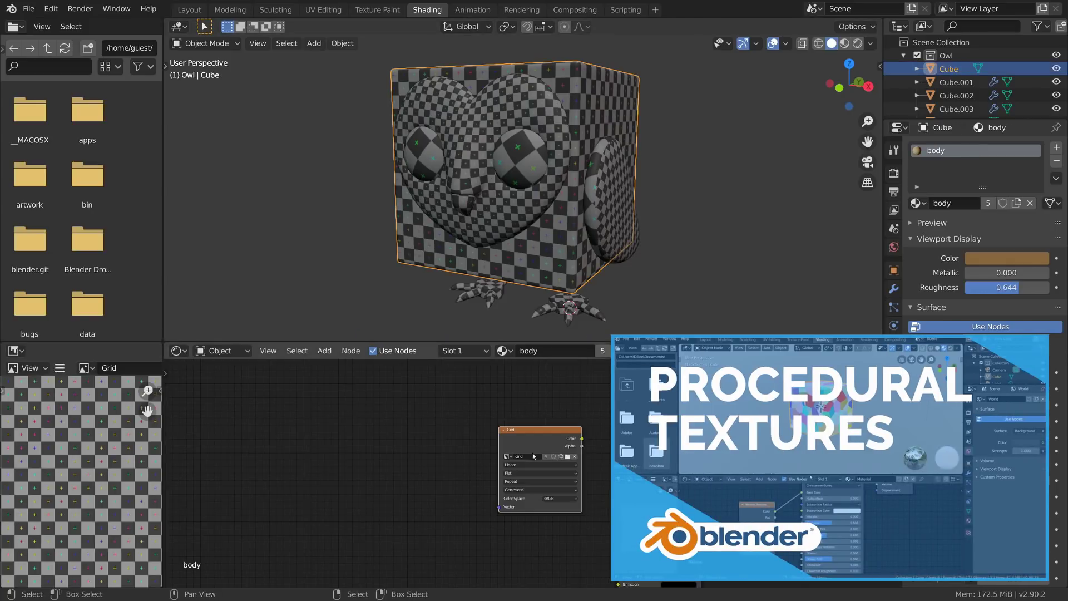
Step: Delete the Grid texture node from the body material
key("x")
middle_click_drag(556, 436, 549, 426)
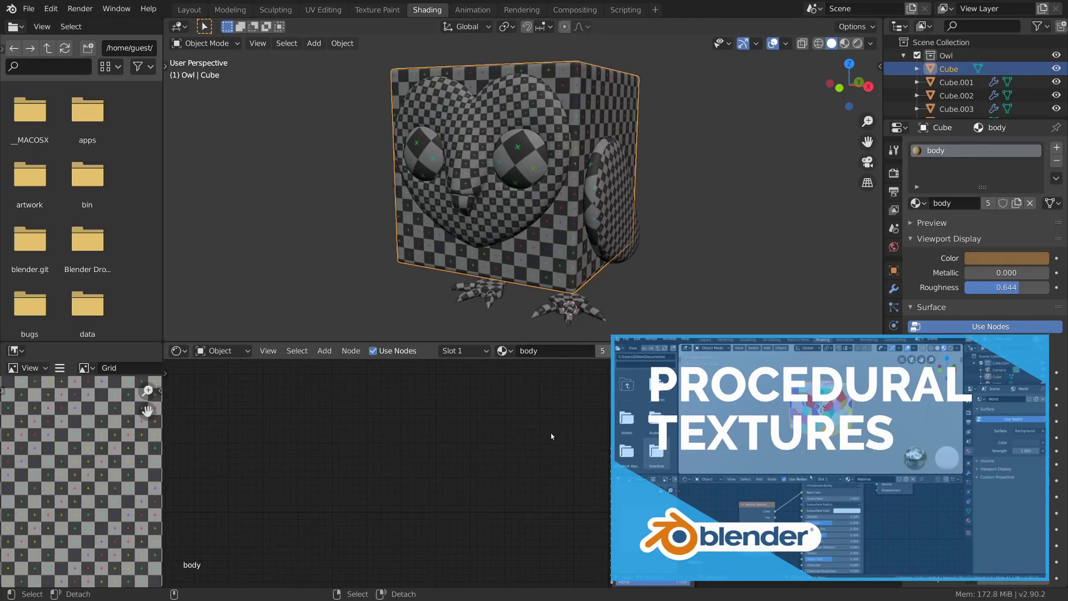
key("shift+a")
key("Escape")
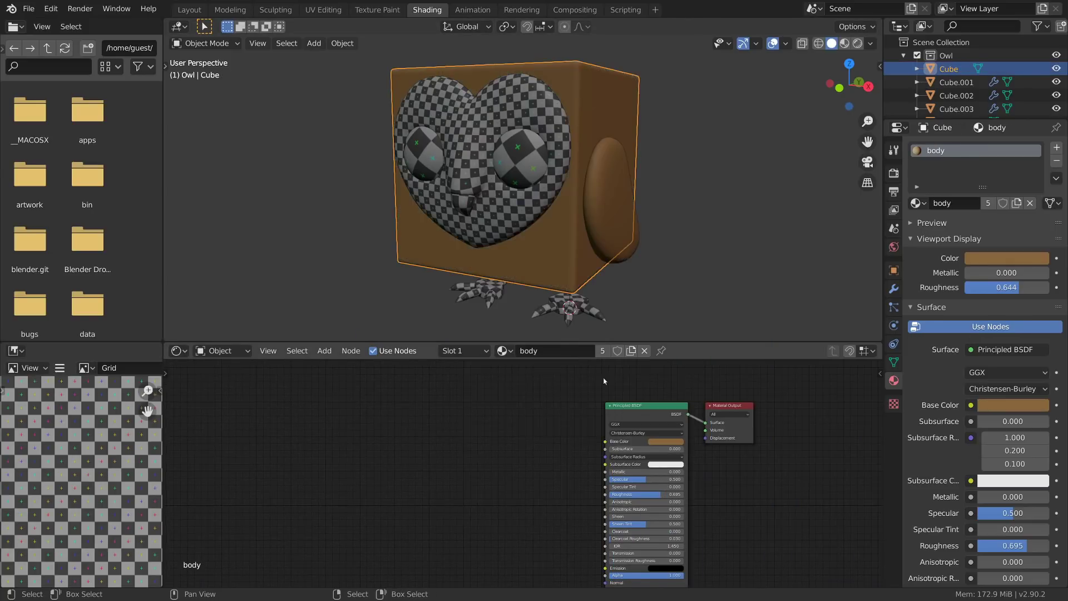
Step: Add an Image Texture node to the body material and create a blank image named owl_color in it, 1024*2 wide and high
key("shift+a")
mouse_move(561, 437)
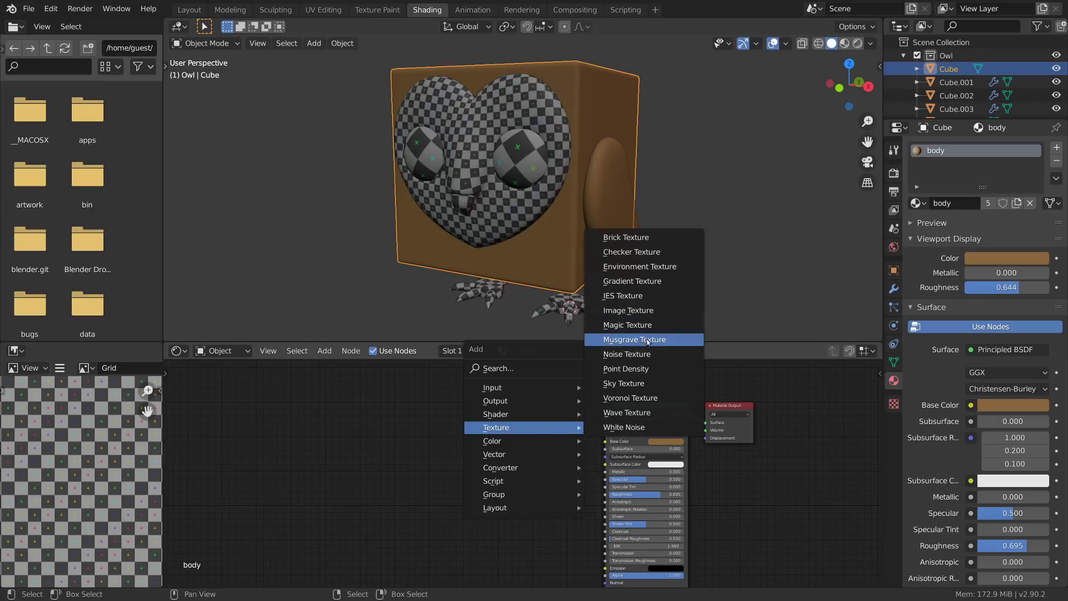
left_click(629, 310)
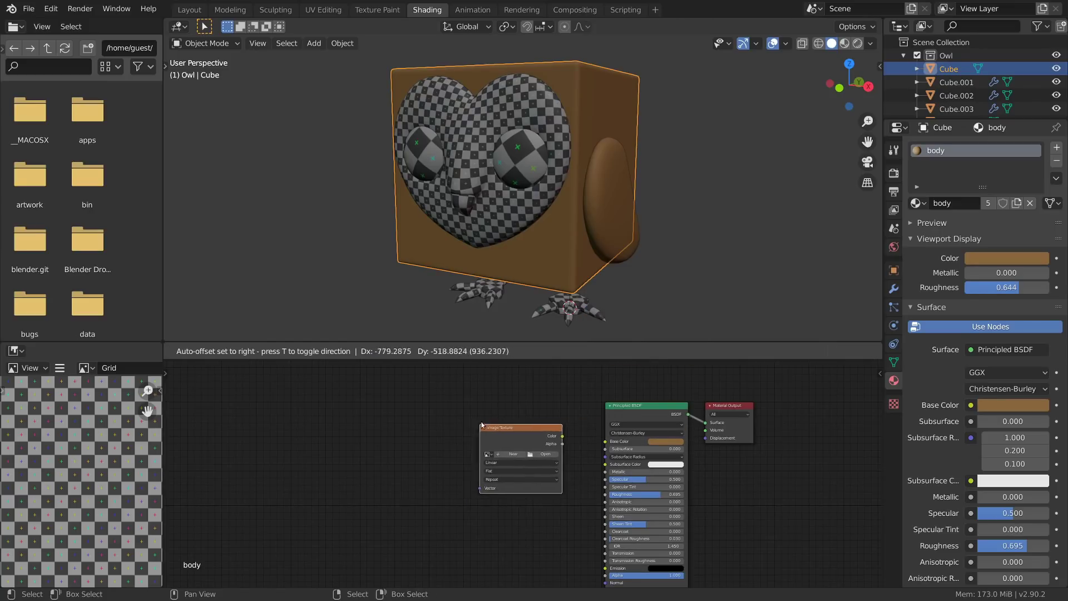
left_click(473, 454)
left_click(512, 453)
left_click_drag(566, 496, 570, 480)
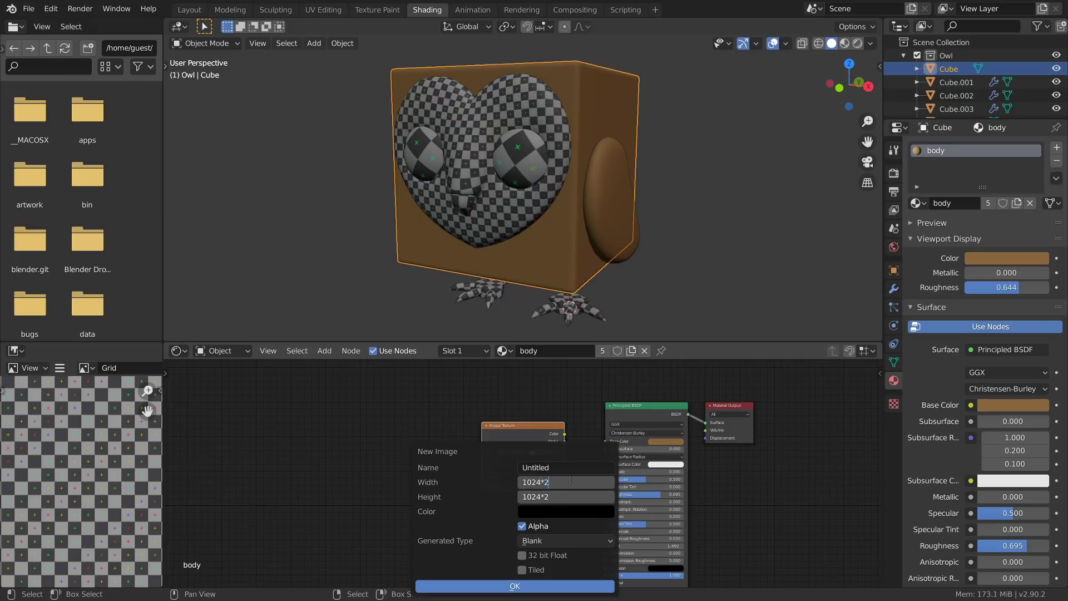
key("Return")
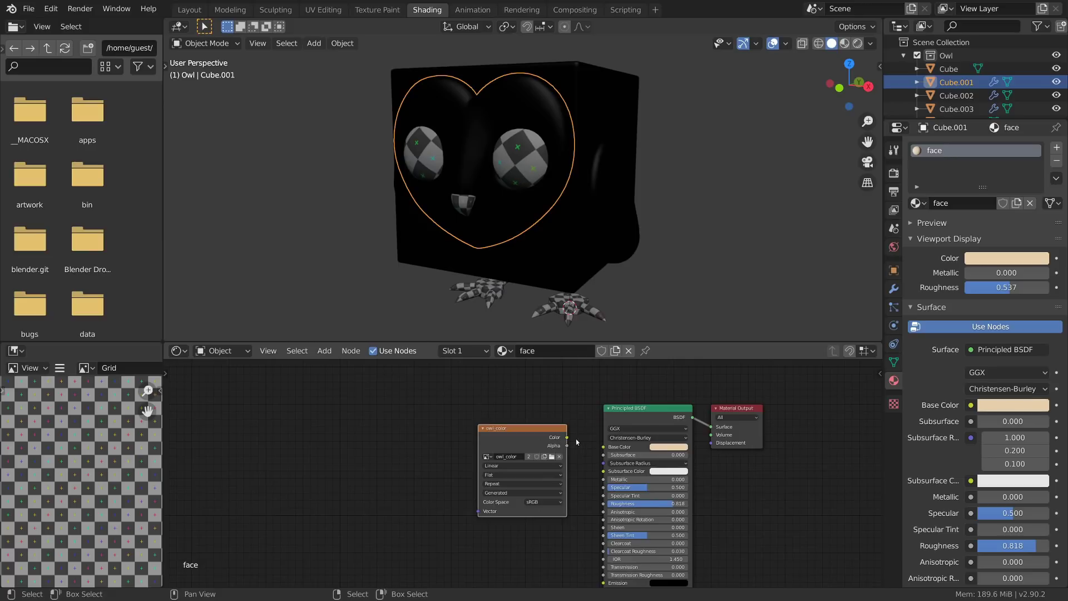
Step: Connect the owl_color texture to the face material's Base Color, and select the eyes and the beak in turn
left_click_drag(567, 437, 603, 447)
left_click(522, 171)
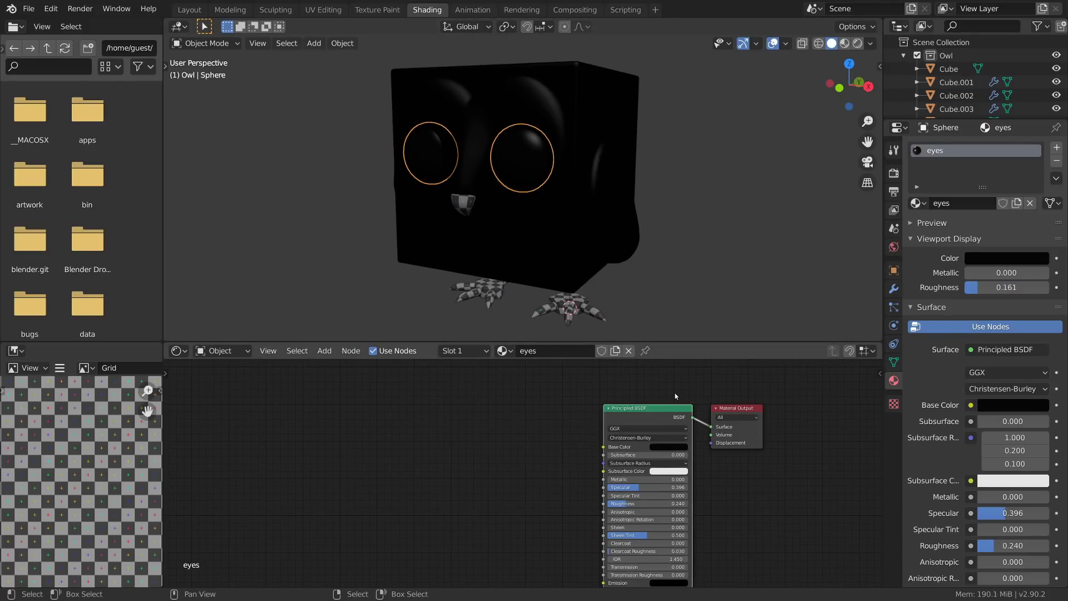
left_click(472, 222)
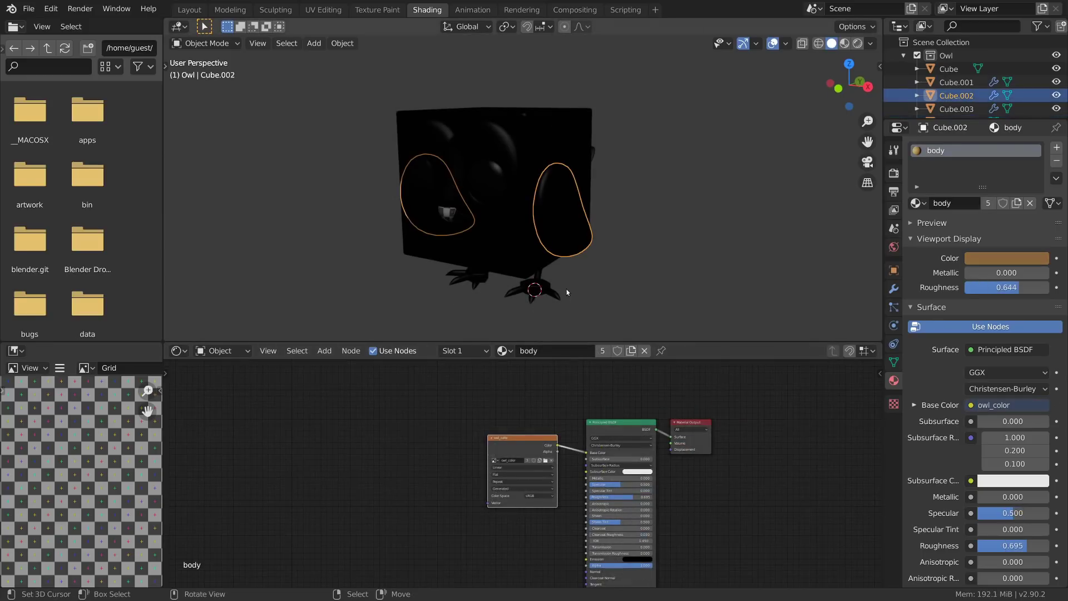
Step: Switch to the Texture Paint workspace with the wings selected and activate the Fill tool
left_click(377, 10)
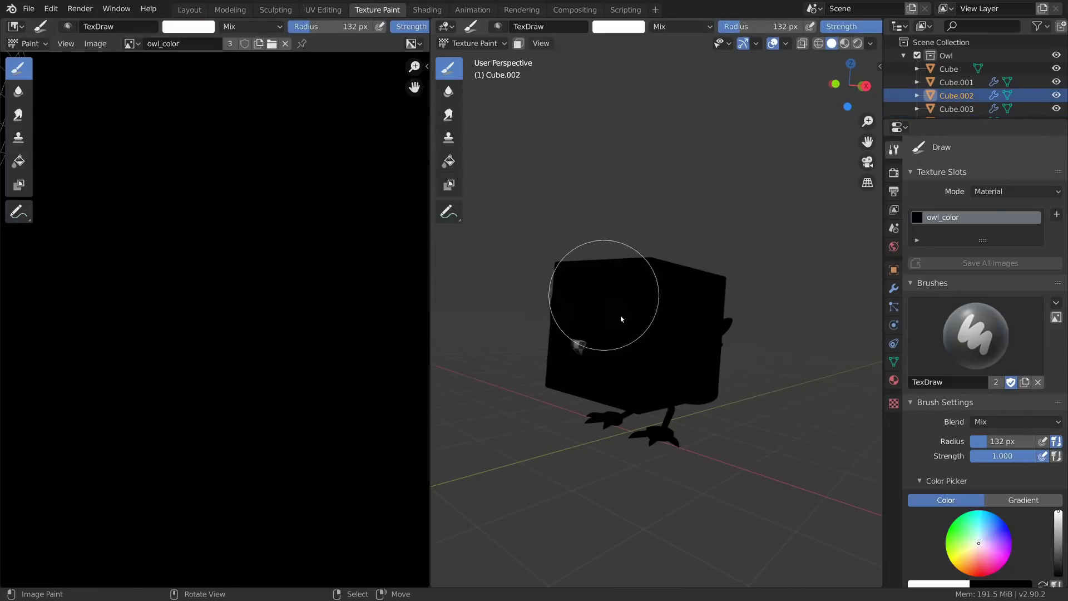
middle_click_drag(702, 350, 700, 374, "ctrl")
middle_click_drag(329, 473, 328, 519, "ctrl")
middle_click_drag(700, 399, 745, 370)
left_click(448, 161)
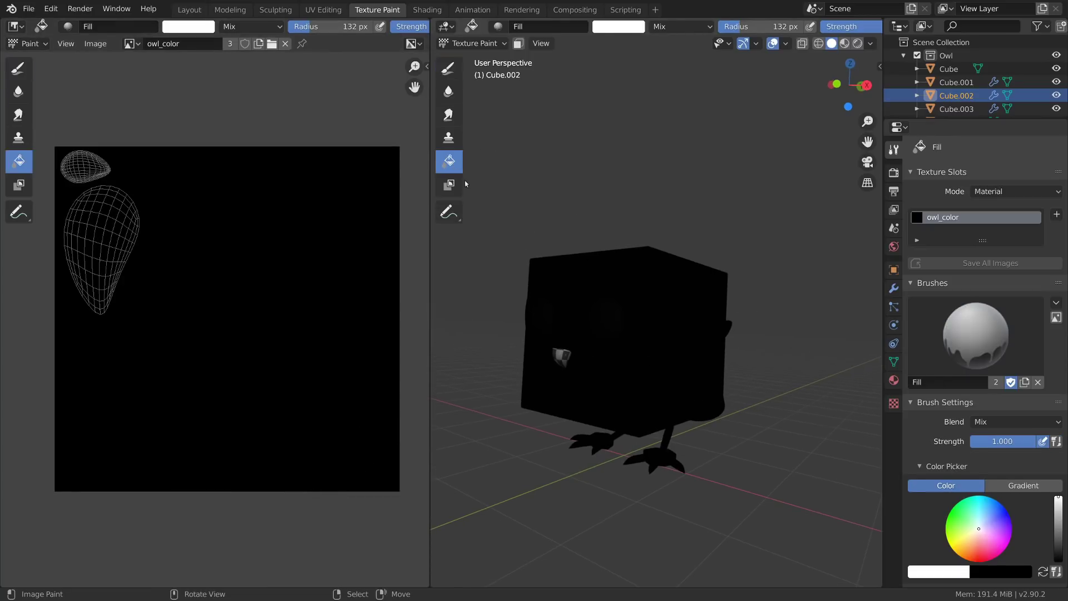
Step: Show the body material's settings and copy its viewport display color
left_click(894, 381)
key("a")
key("ctrl+c")
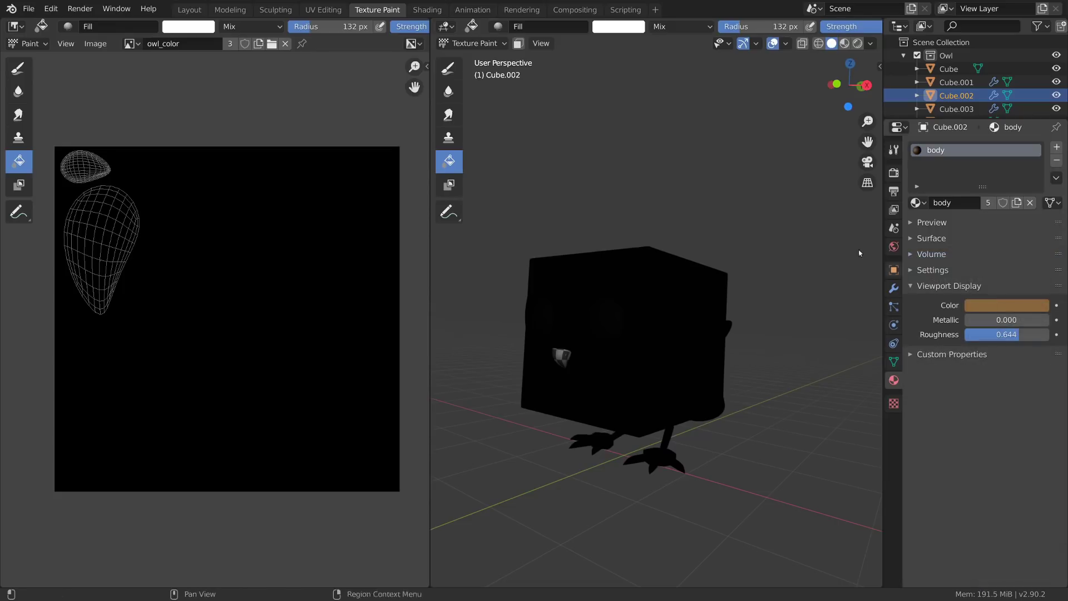
Step: Fill the wings with the copied brown viewport color of the body material
key("ctrl+v")
left_click(664, 334)
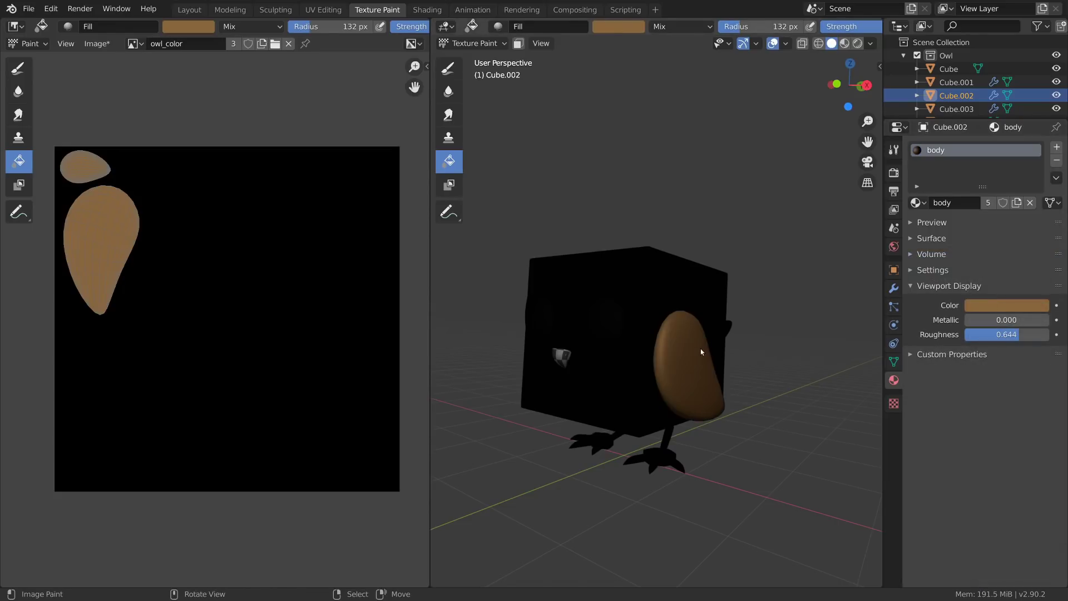
middle_click_drag(729, 334, 718, 333)
Step: Set the texture paint Bleed option to 6 px
middle_click_drag(808, 26, 418, 35)
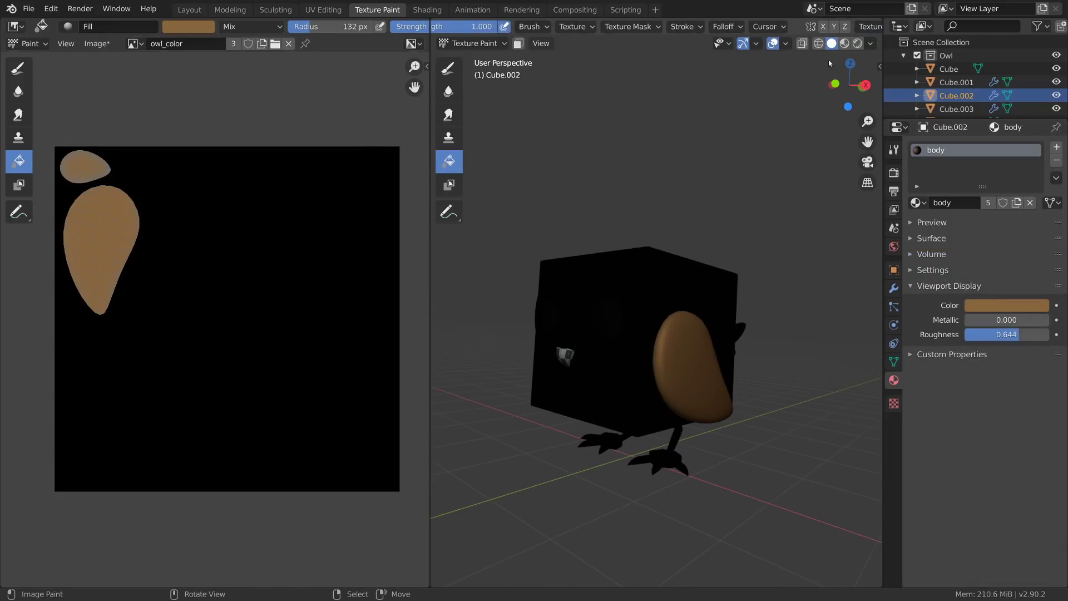
middle_click_drag(868, 29, 699, 54)
left_click(864, 28)
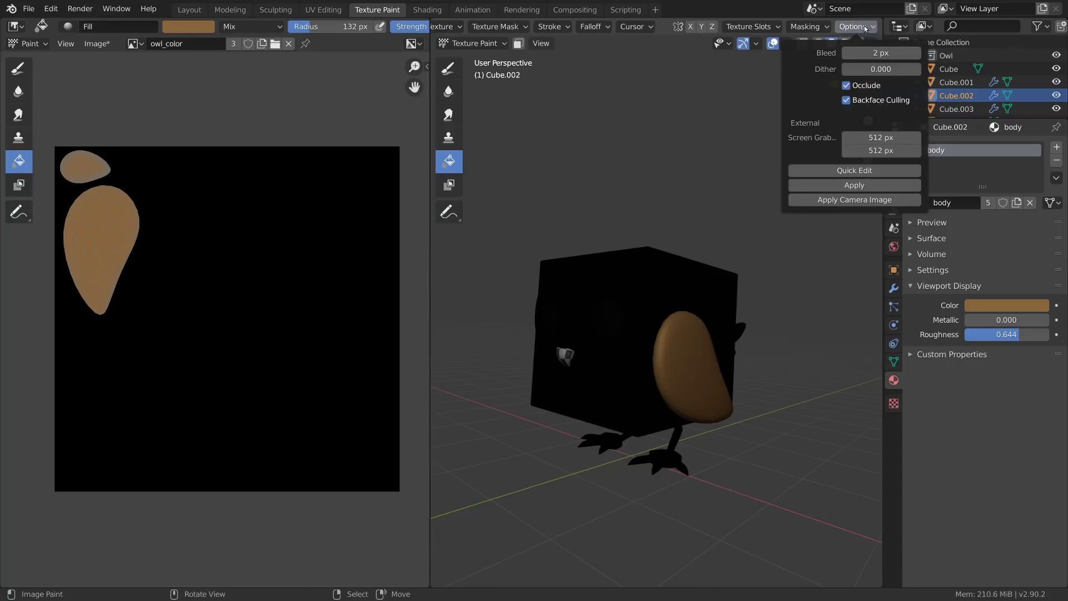
left_click(886, 53)
type("6")
key("Return")
left_click(773, 26)
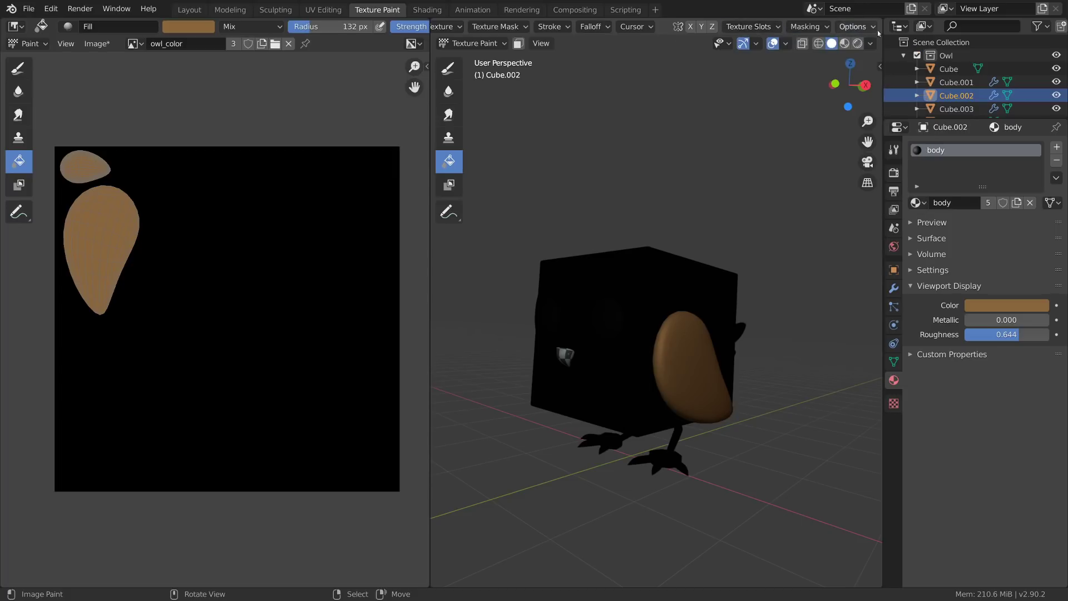
middle_click_drag(719, 26, 1031, 15)
scroll(684, 28, "up", 8)
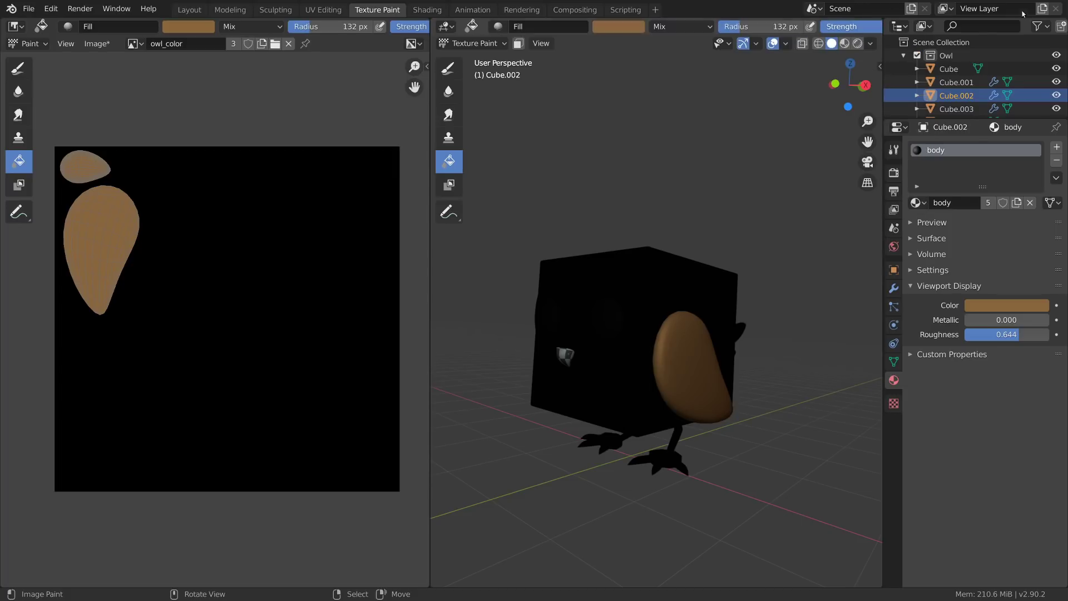
Step: Make the cube body the paint target and fill it with the same brown
mouse_move(696, 349)
middle_mouse_down()
mouse_move(893, 361)
mouse_move(785, 334)
middle_mouse_up()
key("ctrl+Tab")
right_click(716, 306)
key("ctrl+Tab")
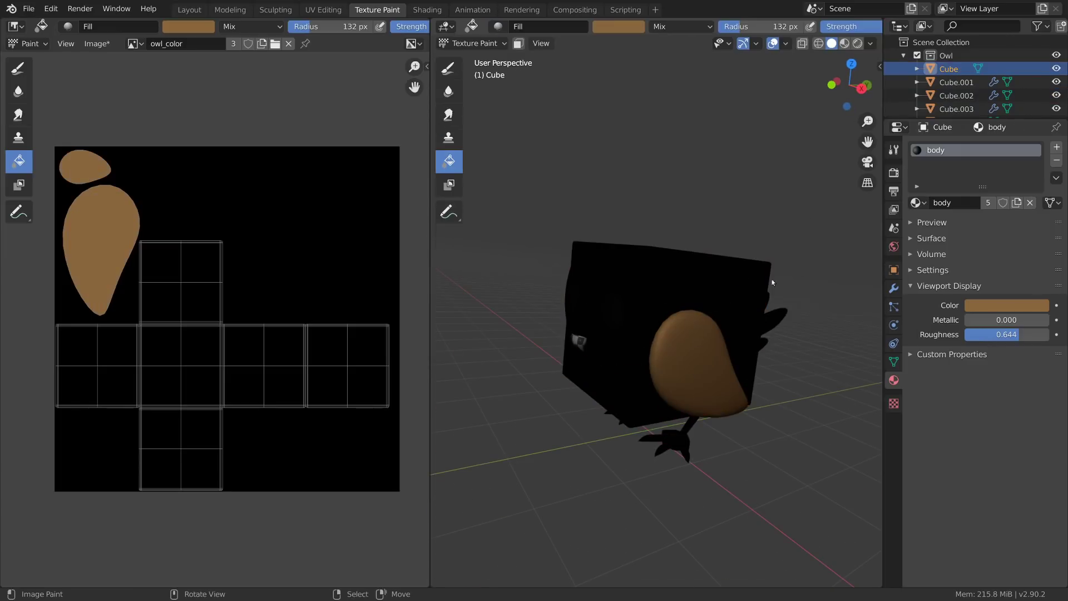
left_click(740, 315)
Step: Select the heart-shaped face object and return to Texture Paint mode
middle_click_drag(673, 340, 739, 349)
key("ctrl+Tab")
right_click(609, 341)
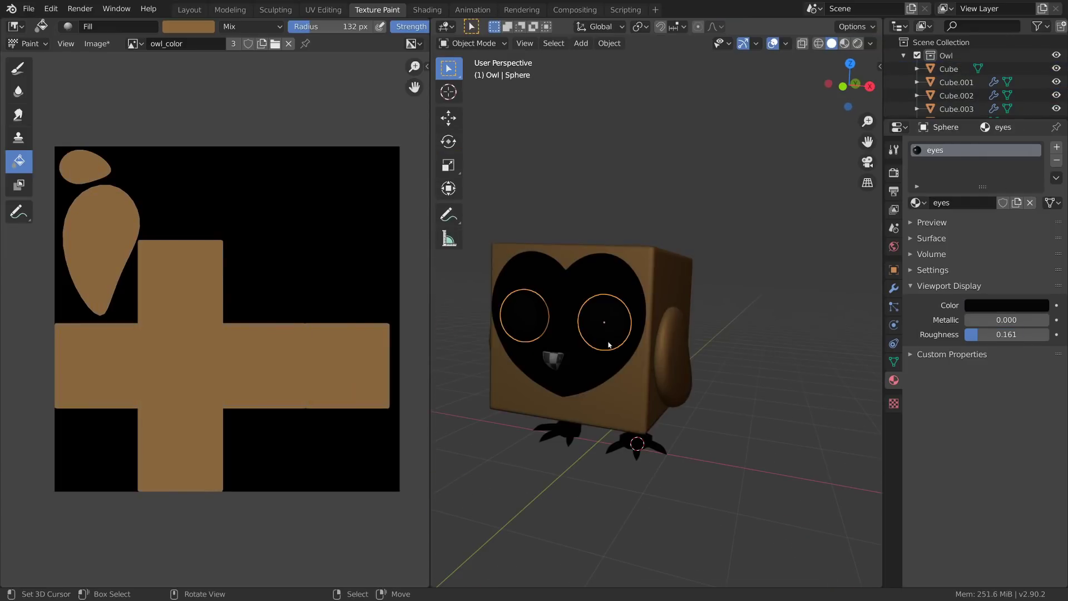
middle_click_drag(608, 342, 641, 380)
right_click(640, 380)
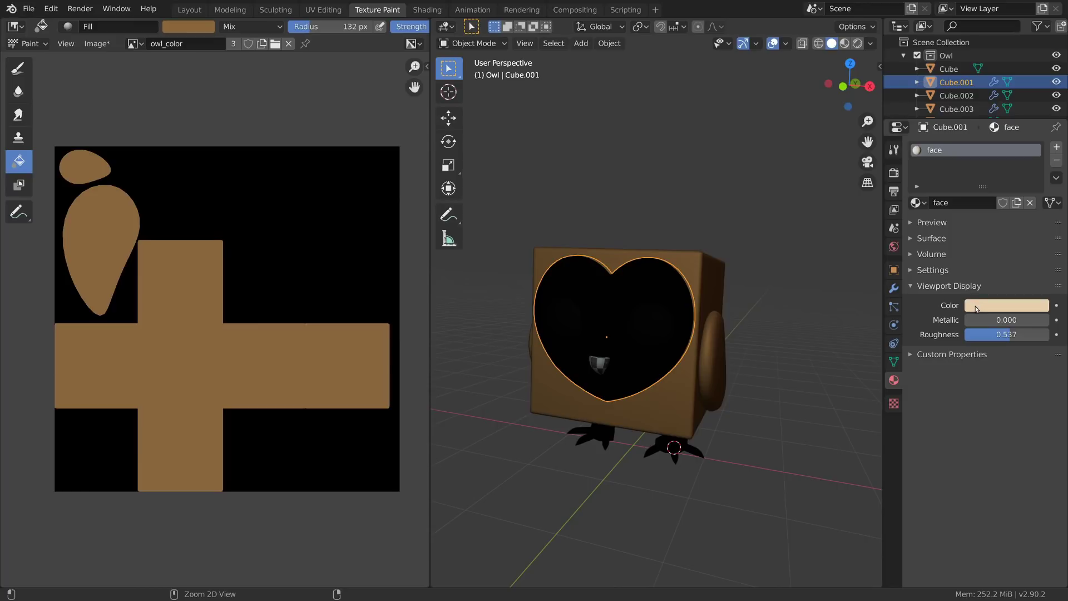
key("ctrl+Tab")
Step: Store the brown in a new color palette and fill the face with its cream viewport display color
key("n")
left_click(801, 316)
left_click(748, 332)
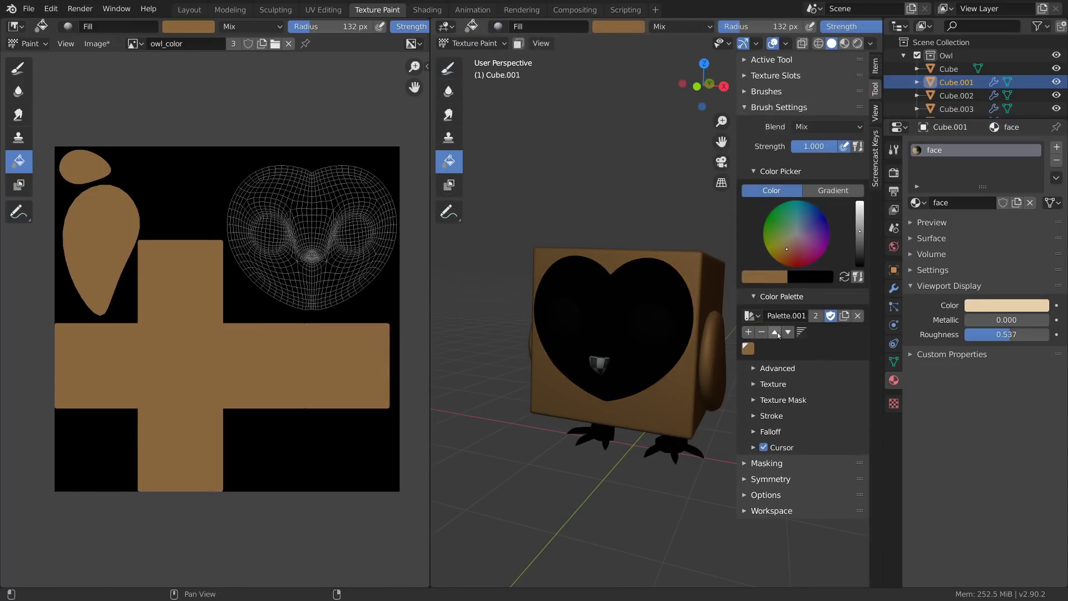
key("x")
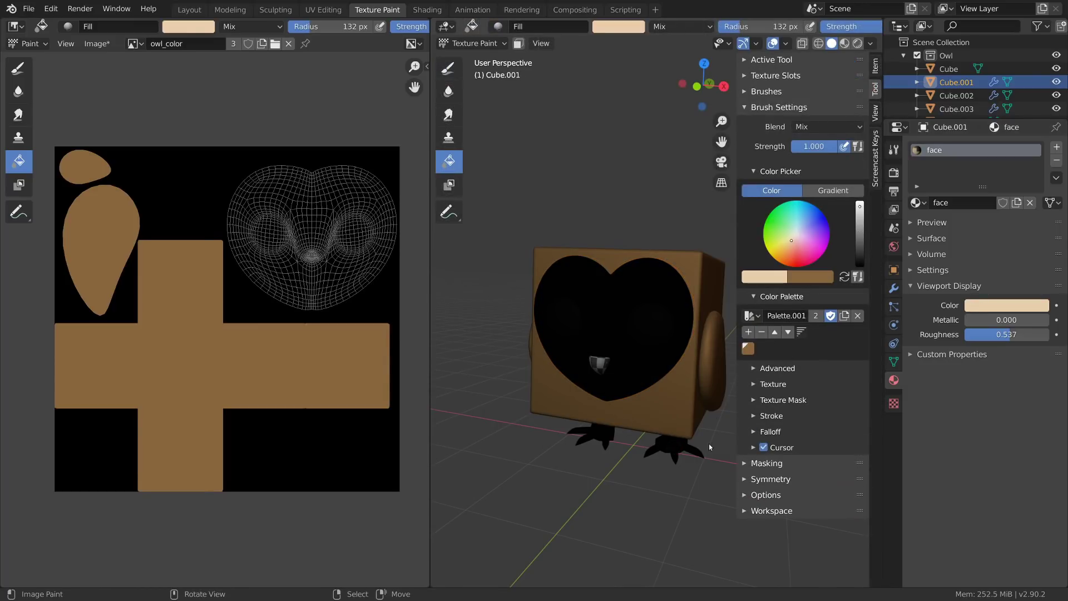
left_click(651, 372)
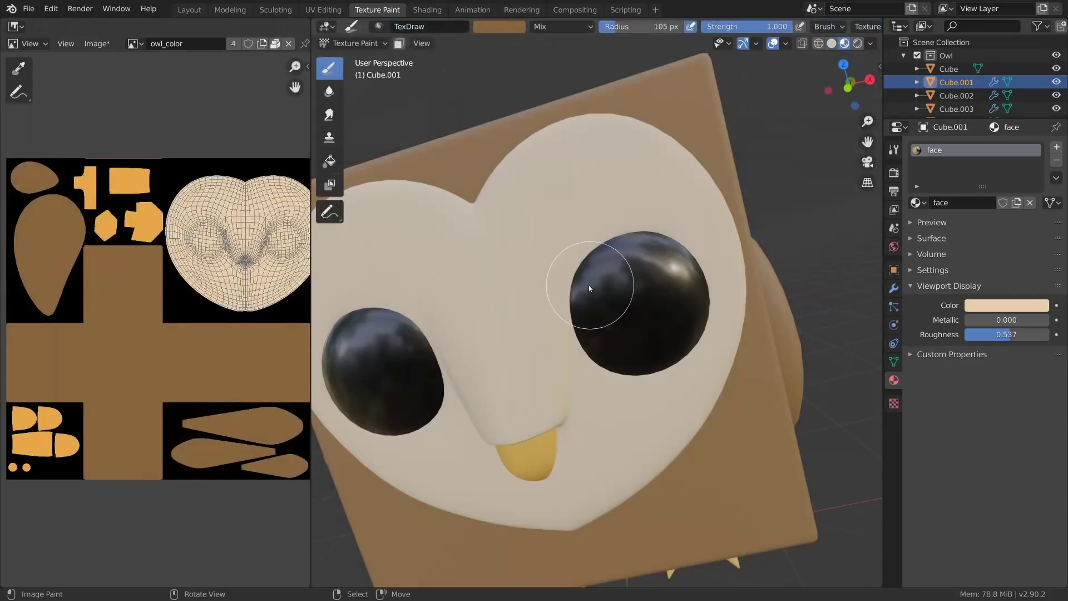
Step: Paint brown rims around both eyes on the face with the TexDraw brush, using radii of 94 px and 61 px
middle_click_drag(589, 285, 583, 282)
key("f")
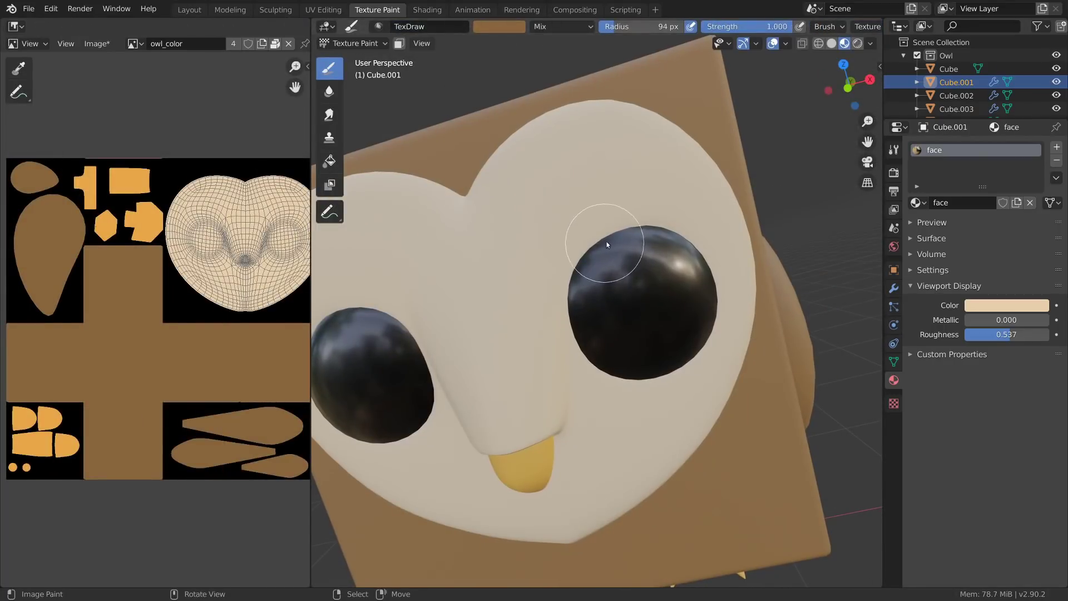
left_click_drag(577, 271, 572, 334)
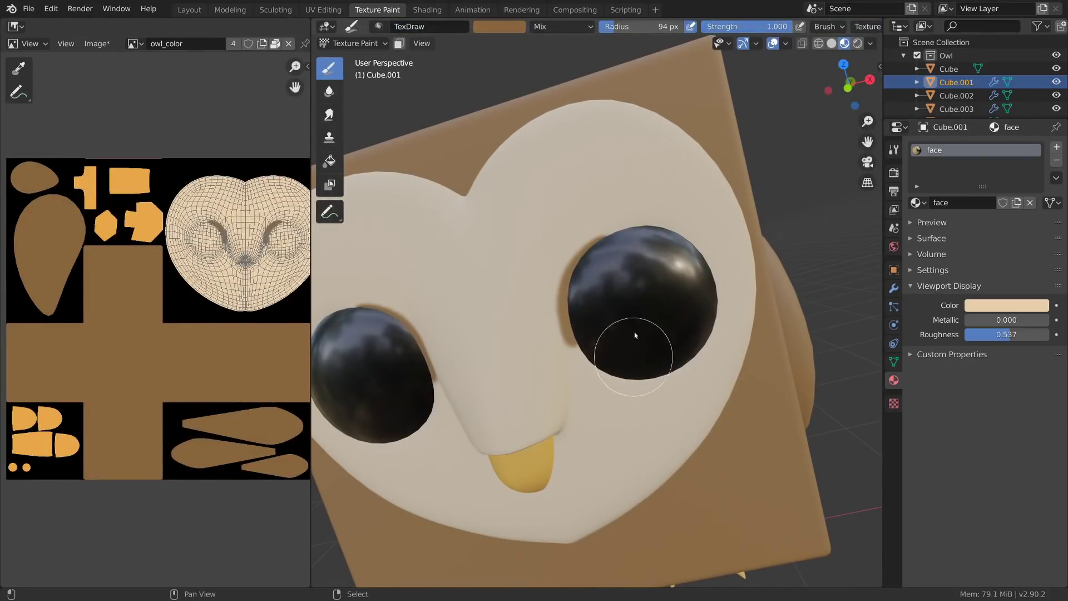
middle_click_drag(632, 335, 549, 402)
scroll(550, 399, "up", 2)
left_click_drag(579, 282, 572, 334)
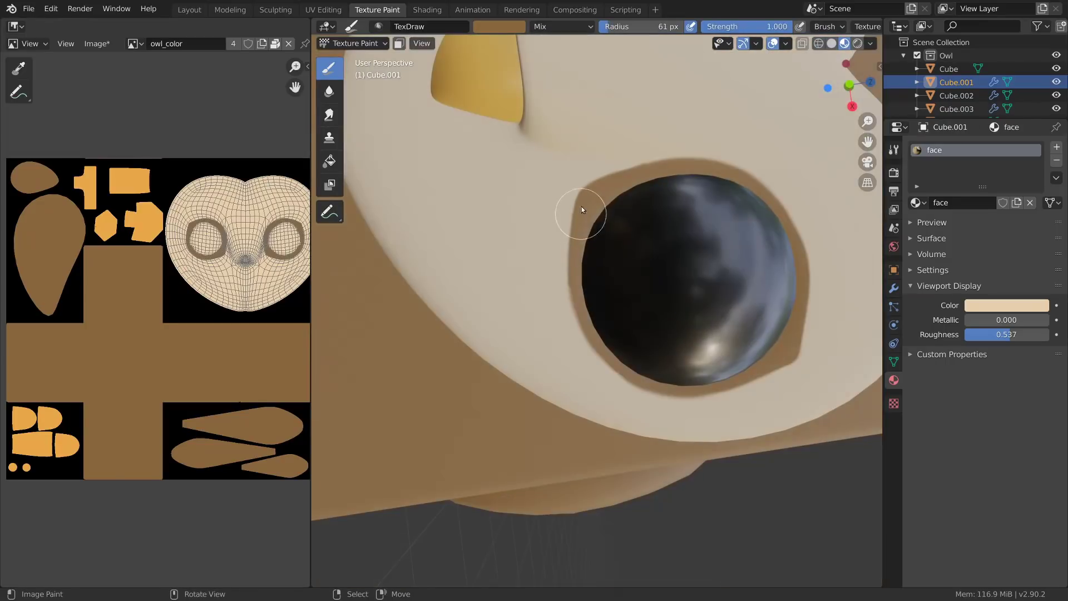
left_click_drag(578, 267, 586, 316)
key("s")
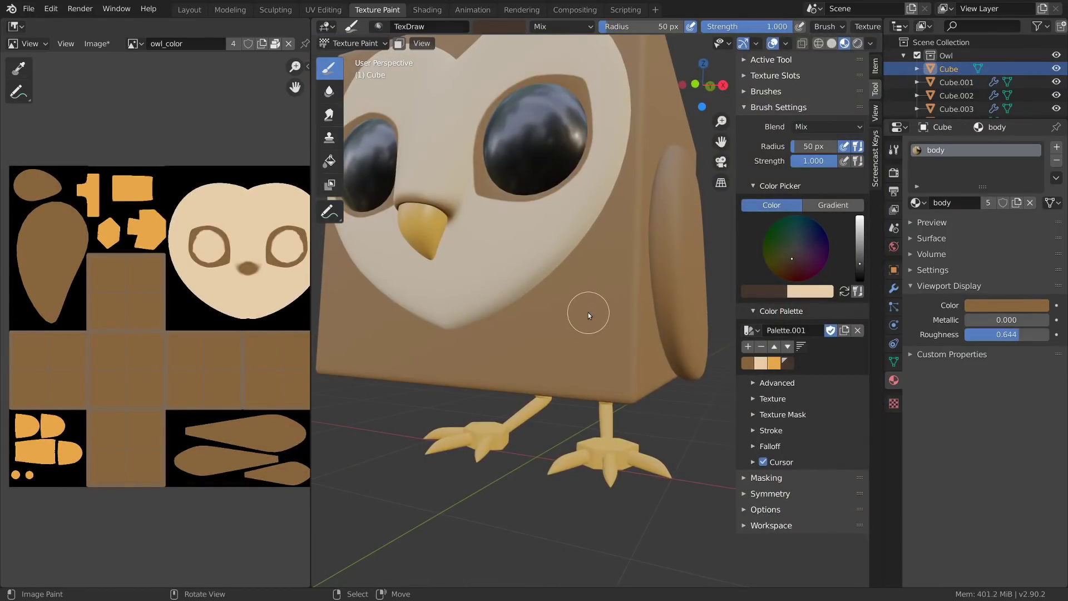
Step: Set the brush falloff curve preset to Sphere
left_click(788, 448)
scroll(804, 412, "down", 5)
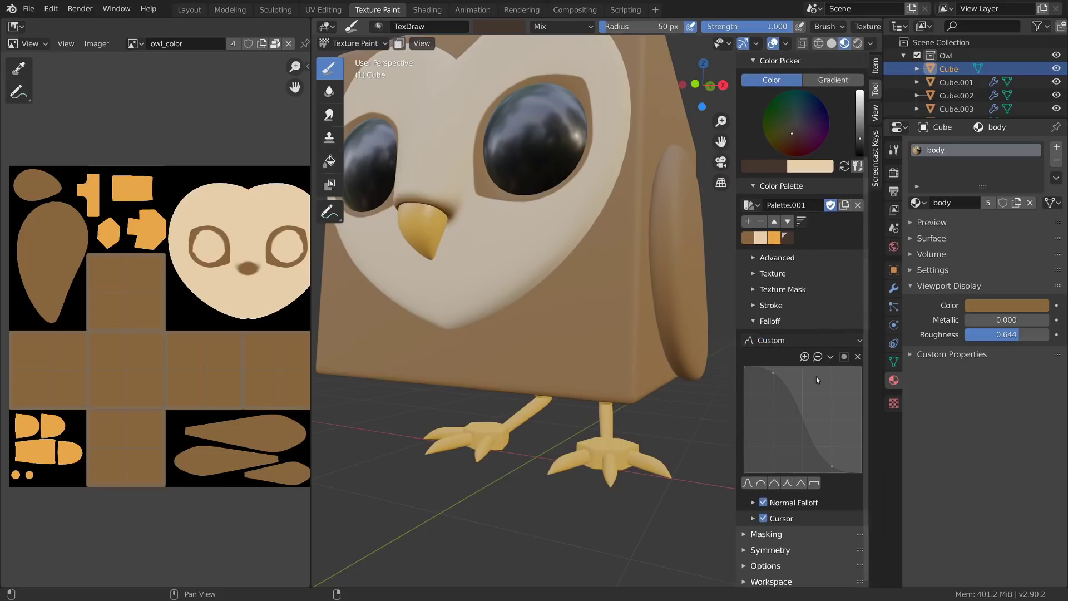
left_click(815, 336)
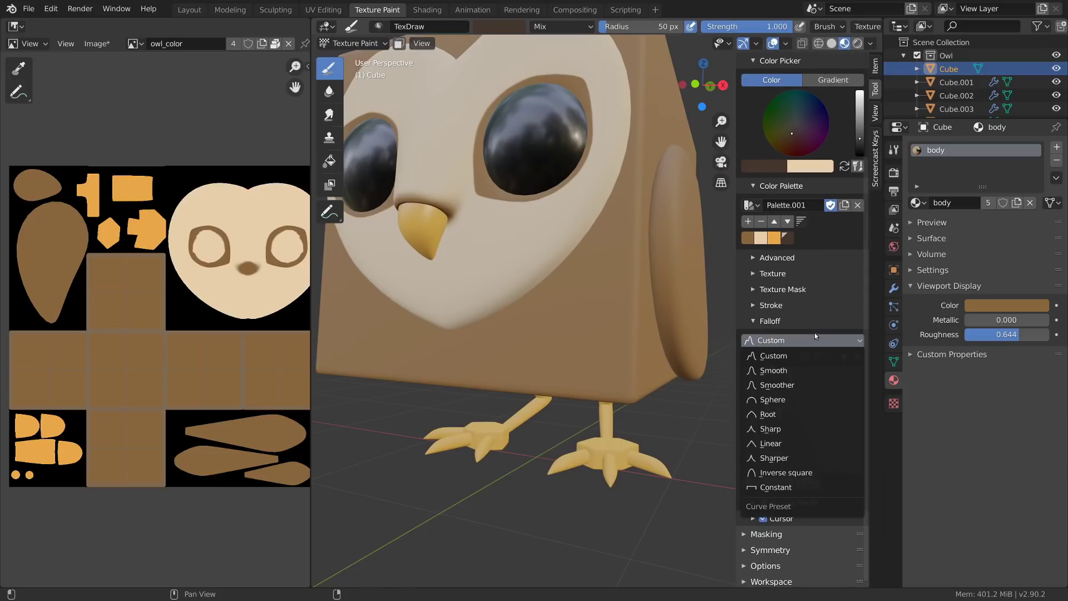
left_click(786, 400)
key("n")
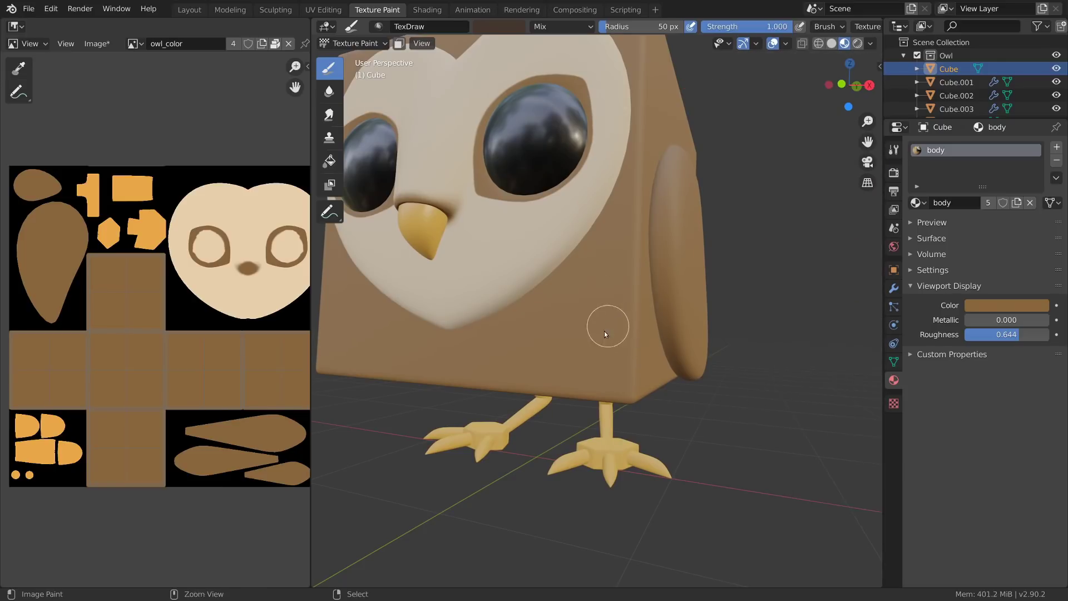
Step: Try a small dark brown feather mark on the front of the body with the 50 px brush
scroll(605, 332, "up", 2)
left_click_drag(573, 305, 590, 334)
key("ctrl+z")
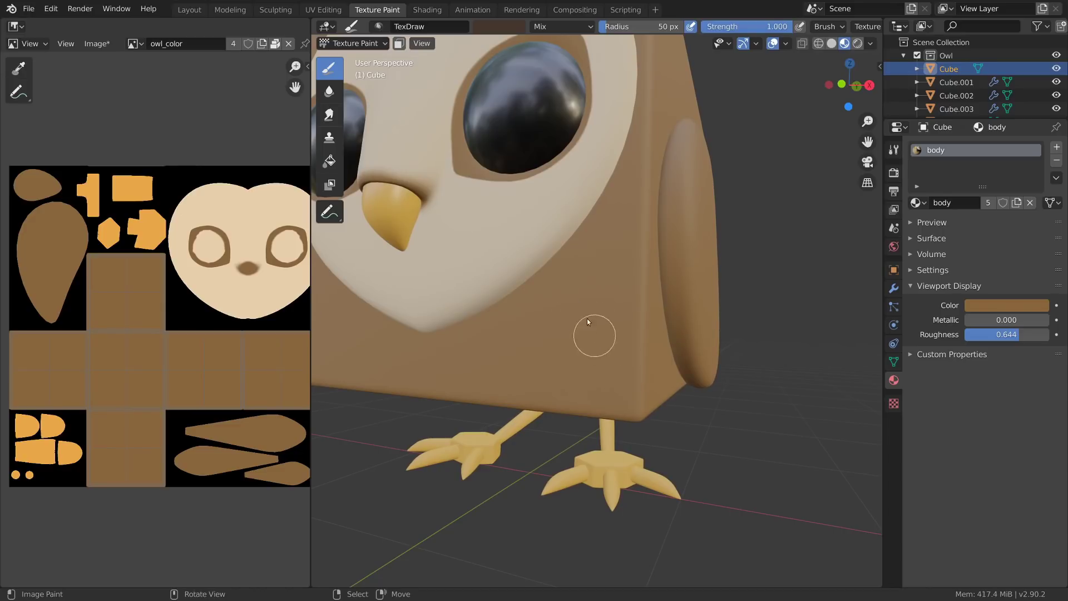
mouse_move(586, 318)
middle_mouse_down()
mouse_move(587, 295)
mouse_move(607, 338)
middle_mouse_up()
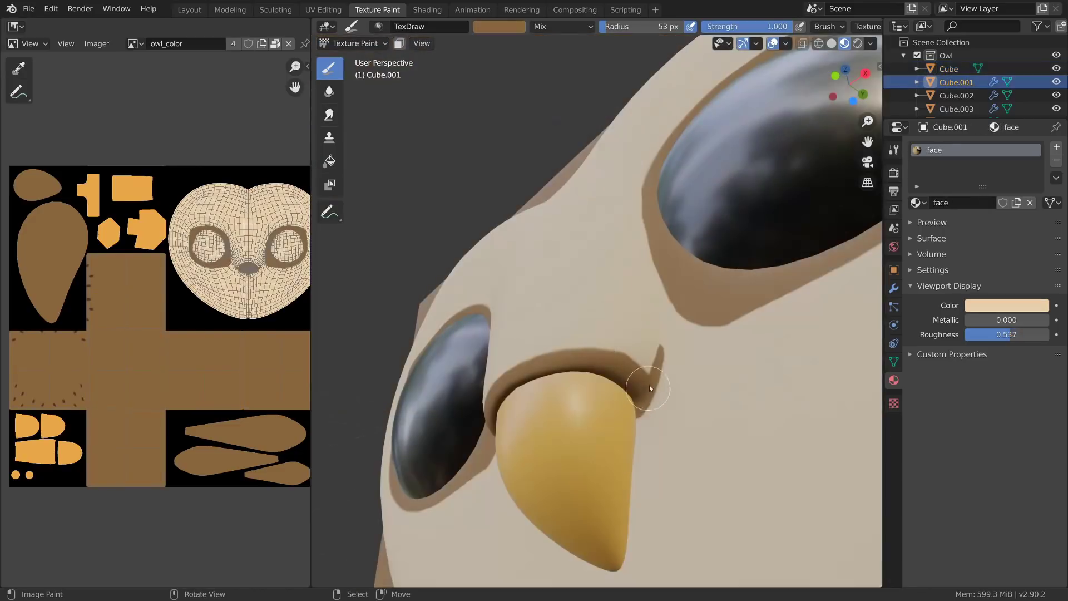
Step: Examine the painted face from several angles, around the beak, the eye rims and the scalloped outer edge
middle_click_drag(629, 422, 673, 494)
scroll(709, 412, "down", 2)
middle_click_drag(735, 339, 667, 336)
scroll(657, 336, "up", 2)
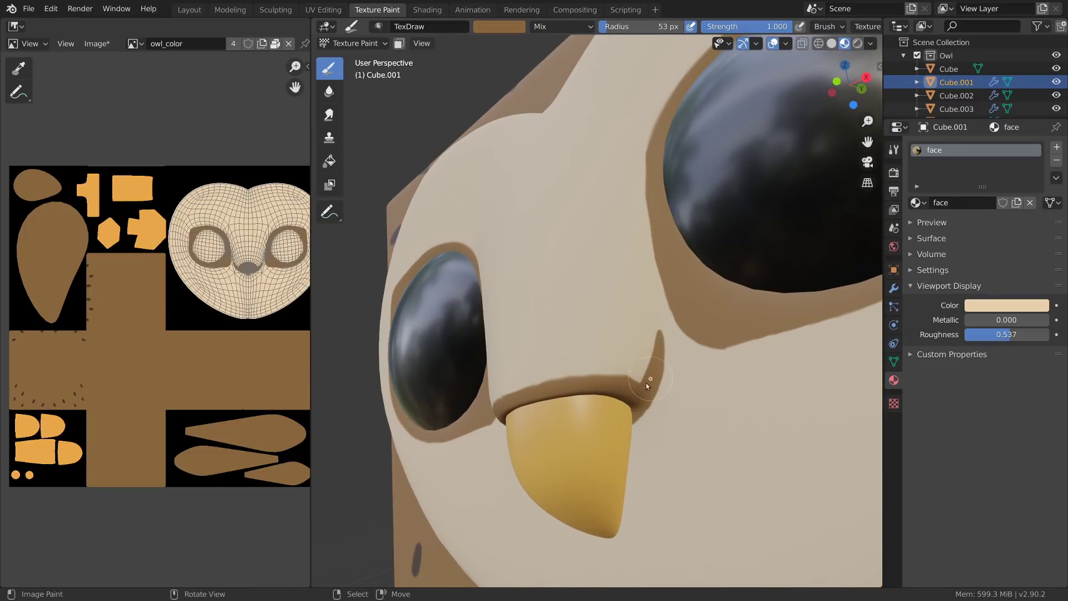
mouse_move(646, 383)
middle_mouse_down()
mouse_move(813, 273)
mouse_move(647, 368)
middle_mouse_up()
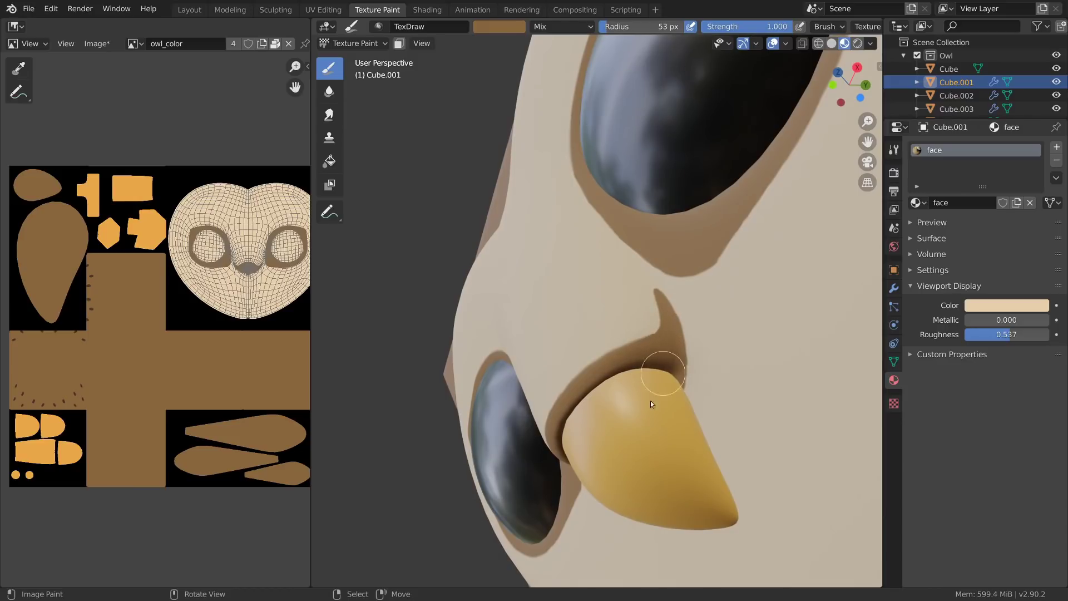
scroll(652, 402, "down", 2)
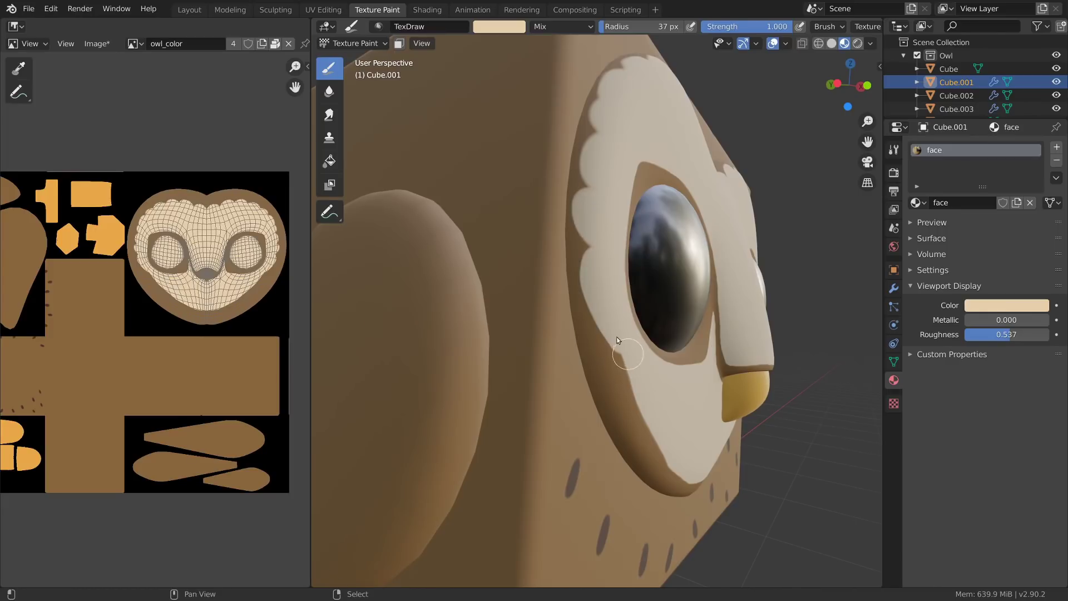
mouse_move(617, 336)
middle_mouse_down()
mouse_move(556, 486)
mouse_move(568, 232)
middle_mouse_up()
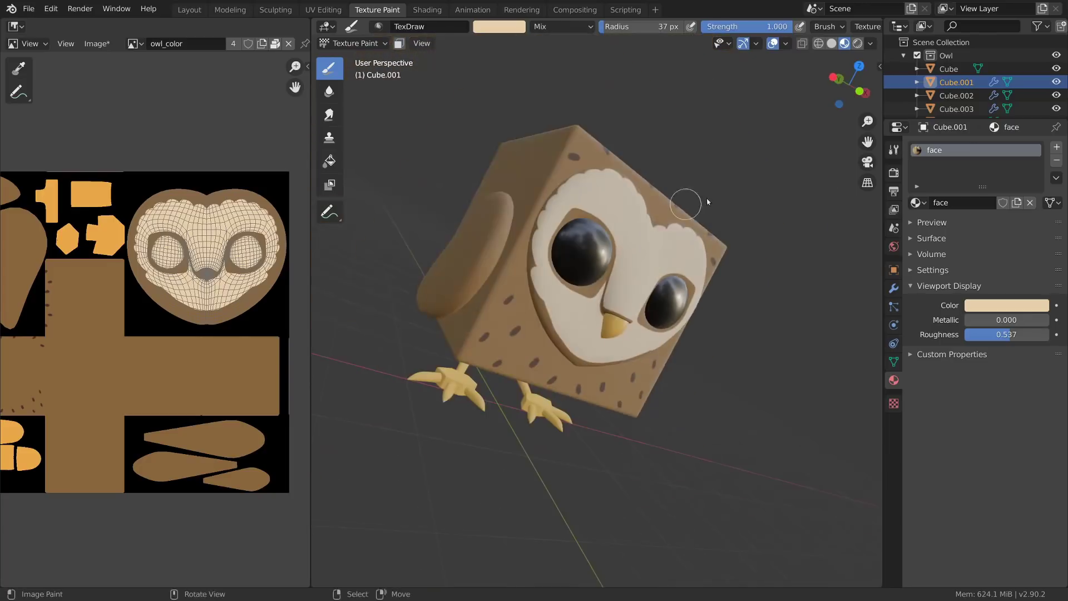
middle_click_drag(688, 202, 632, 272)
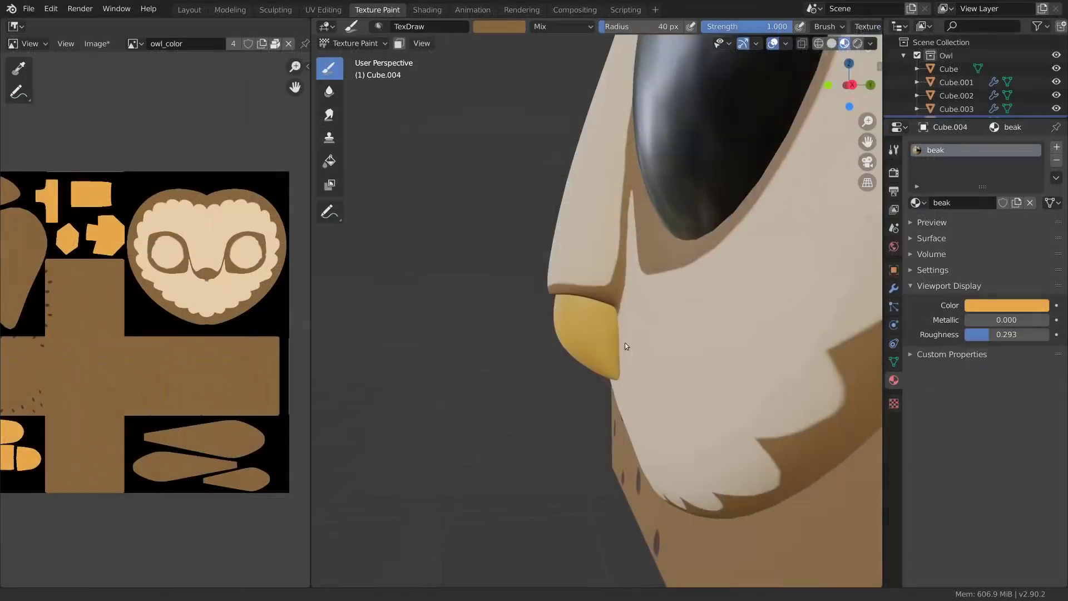
Step: Try a thin brown line down the side of the beak with brush radii of 17 px and 12 px, undoing each attempt
middle_click_drag(625, 352, 579, 318)
left_click_drag(586, 290, 626, 396)
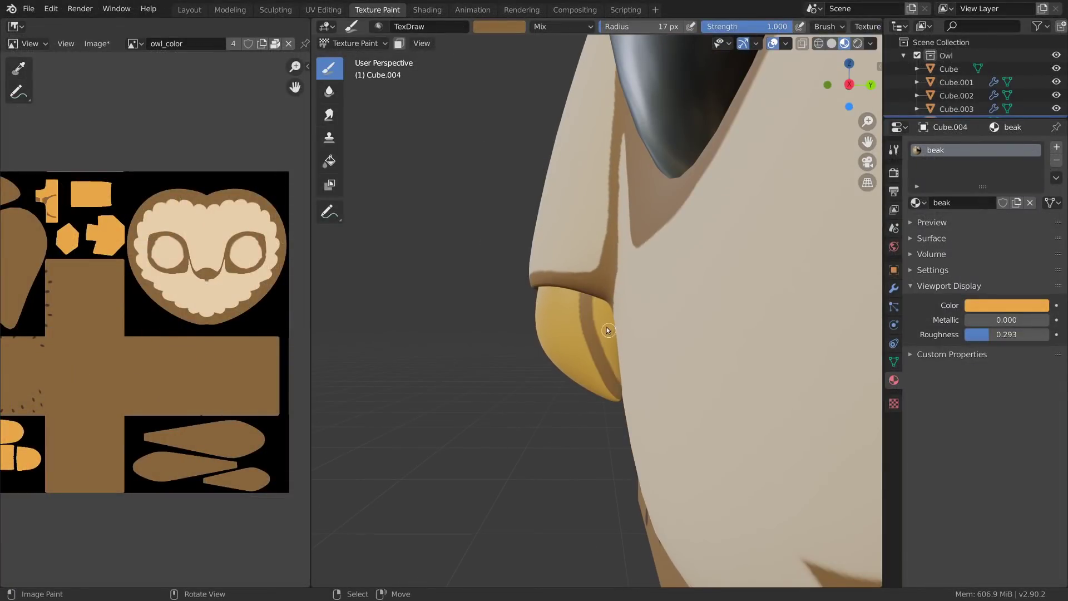
key("ctrl+z")
key("f")
left_click(593, 312)
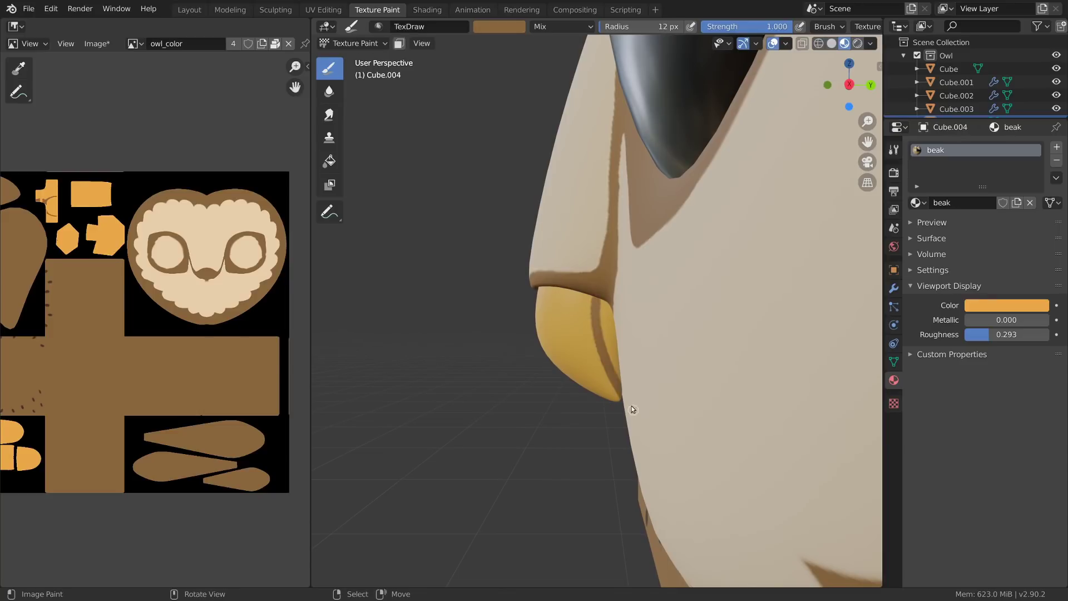
scroll(646, 306, "down", 5)
middle_click_drag(683, 262, 689, 250)
scroll(659, 270, "up", 4)
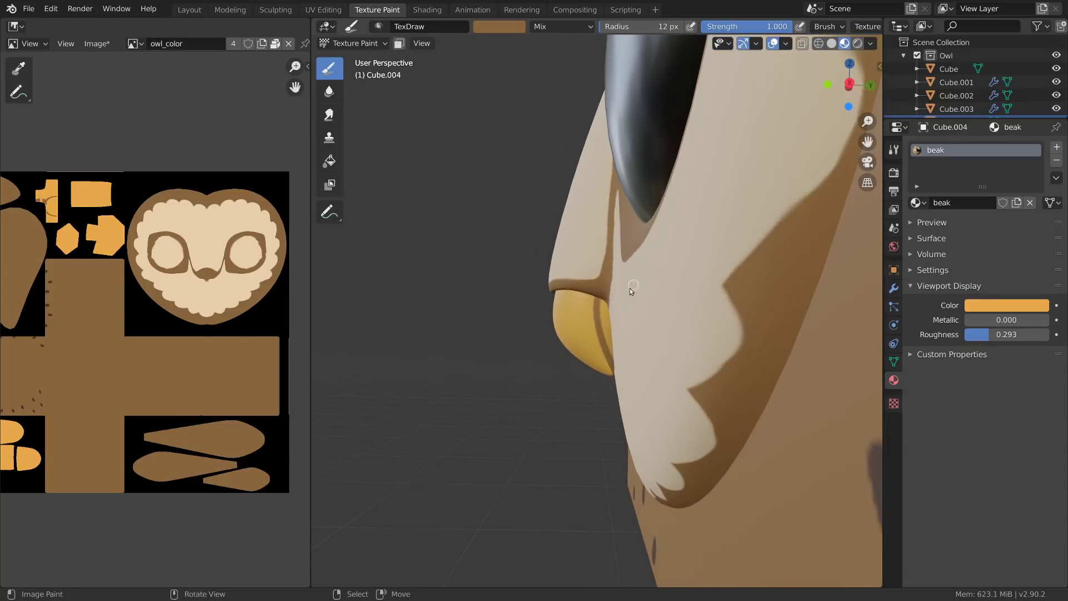
key("ctrl+z")
Step: Turn off the viewport display of the wing's Mirror modifier
middle_click_drag(610, 340, 810, 291)
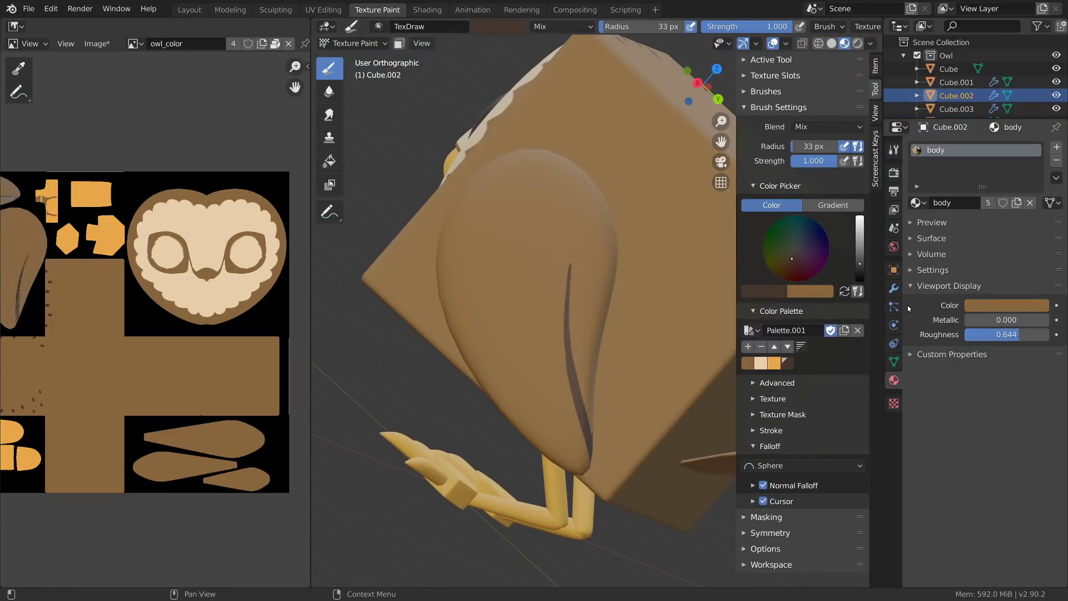
left_click(894, 289)
left_click(982, 167)
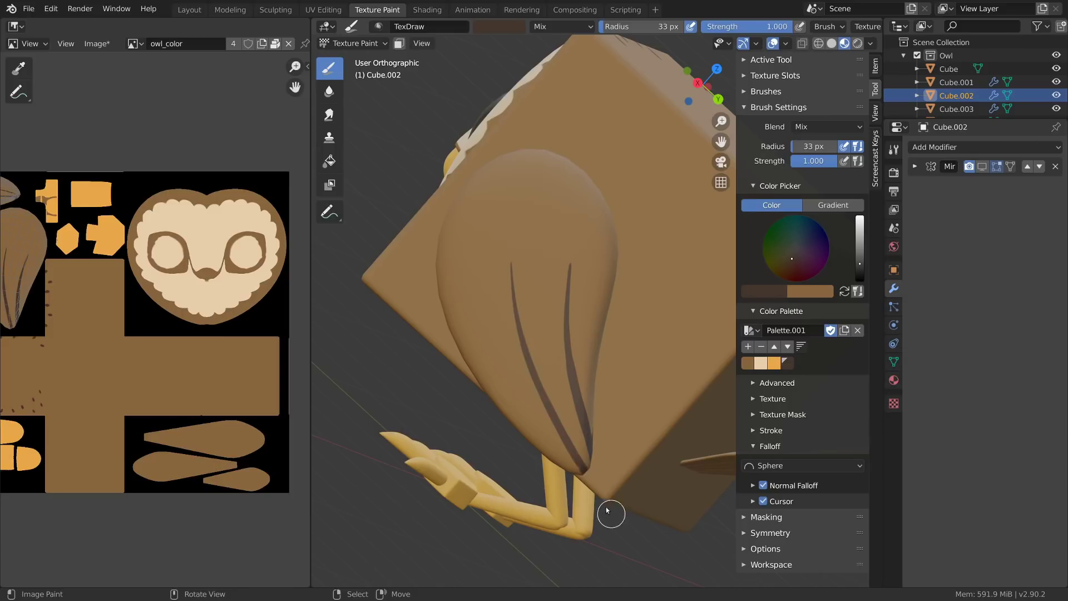
Step: Try a second curved dark brown feather line down the middle of the wing, undoing each attempt
left_click_drag(511, 255, 640, 516)
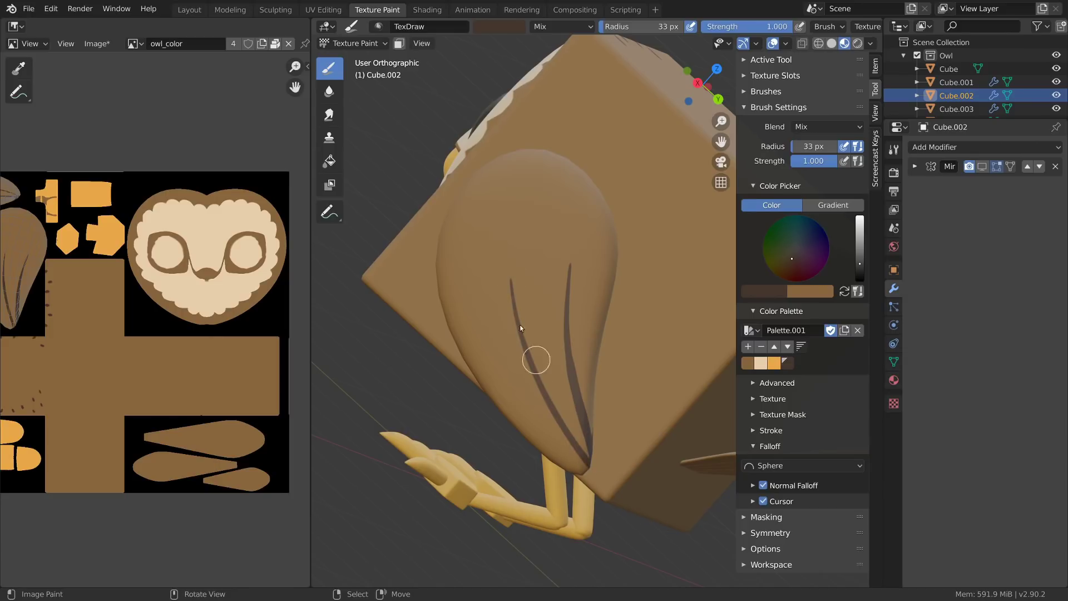
key("ctrl+z")
left_click_drag(505, 238, 652, 532)
key("ctrl+z")
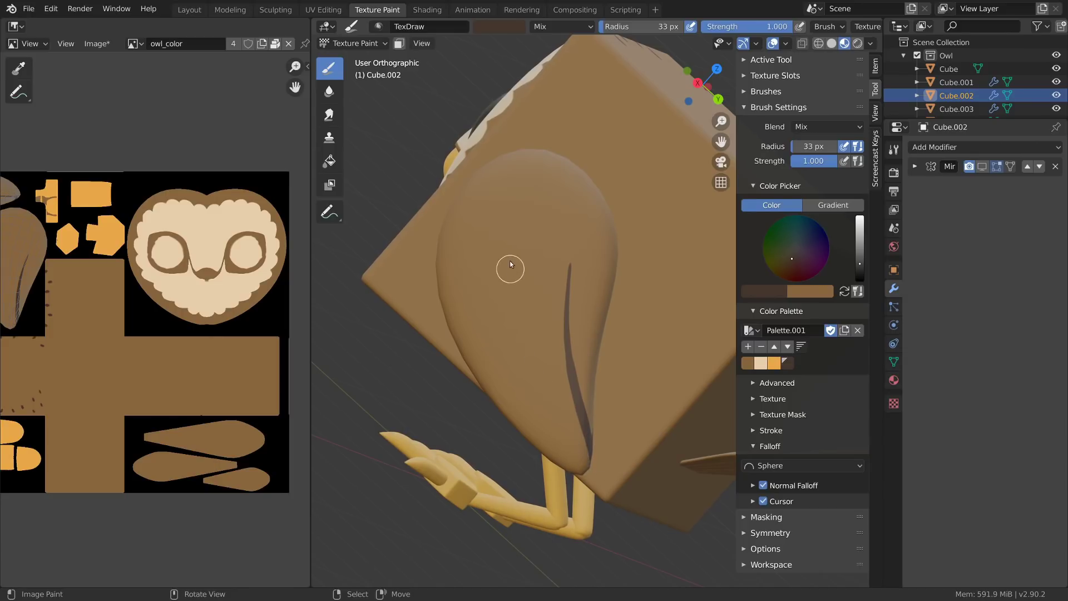
Step: Paint two more curved dark brown feather lines converging at the wing's tip with the 33 px brush
left_click_drag(510, 249, 650, 529)
mouse_move(649, 528)
middle_mouse_down()
mouse_move(512, 315)
mouse_move(474, 277)
middle_mouse_up()
left_click_drag(485, 314, 657, 513)
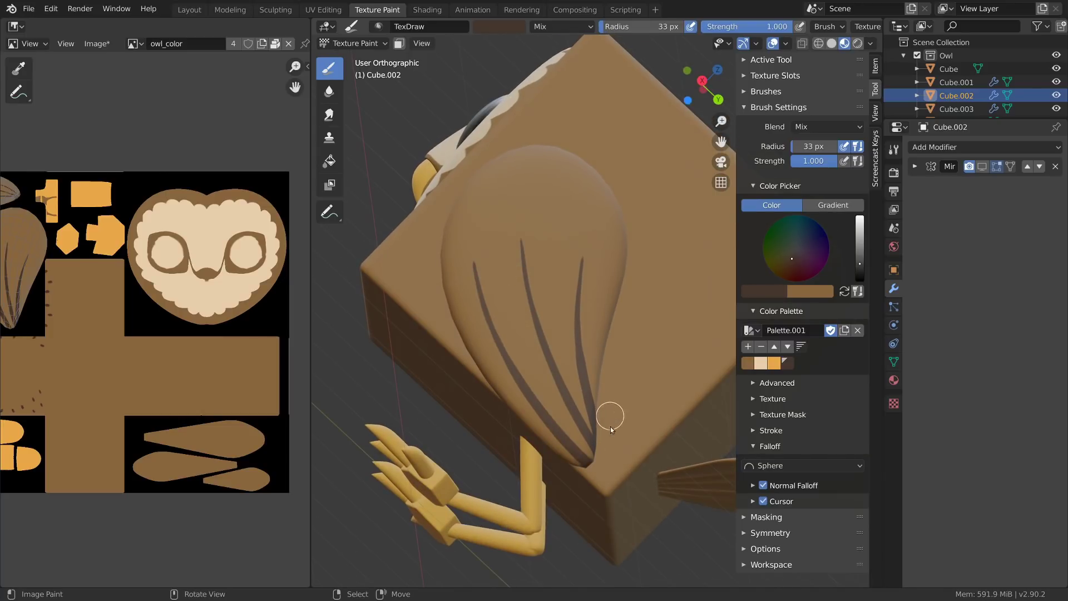
middle_click_drag(610, 426, 640, 334)
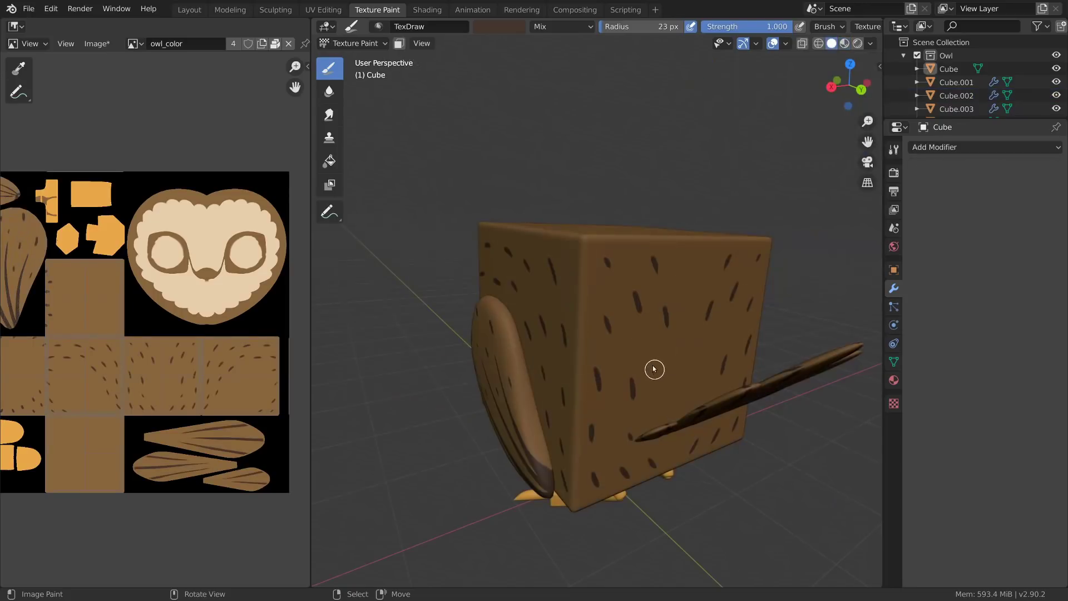
Step: Paint short dark brown feather marks on the back and across the top of the body with the 23 px brush
left_click_drag(651, 354, 671, 401)
middle_click_drag(663, 353, 636, 455)
mouse_move(526, 222)
left_mouse_down()
mouse_move(525, 210)
mouse_move(529, 228)
left_mouse_up()
key("ctrl+z")
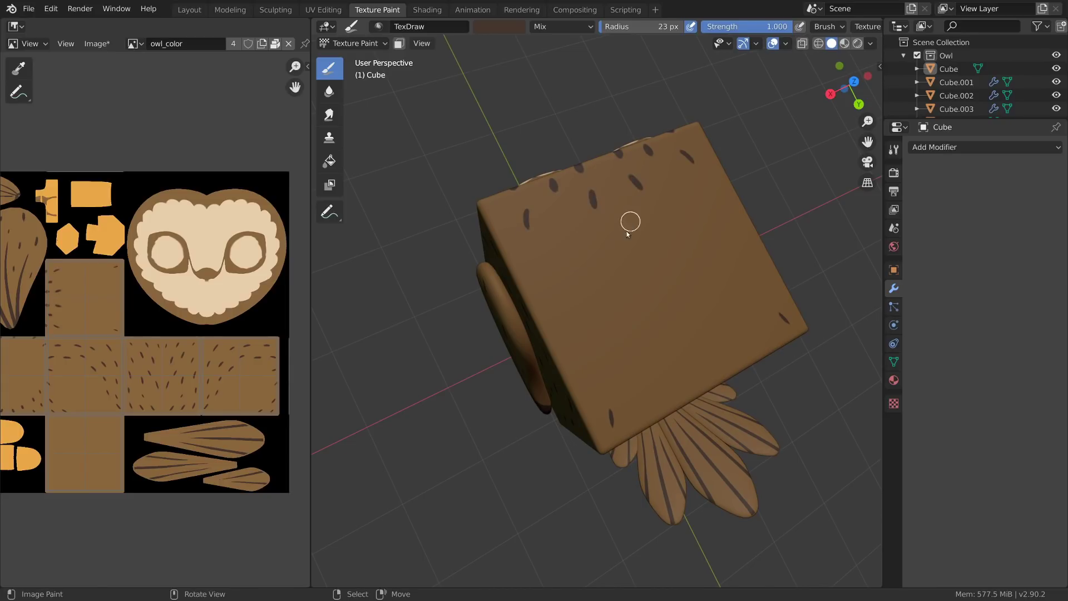
left_click_drag(565, 243, 567, 256)
left_click_drag(612, 308, 610, 298)
left_click_drag(612, 362, 610, 352)
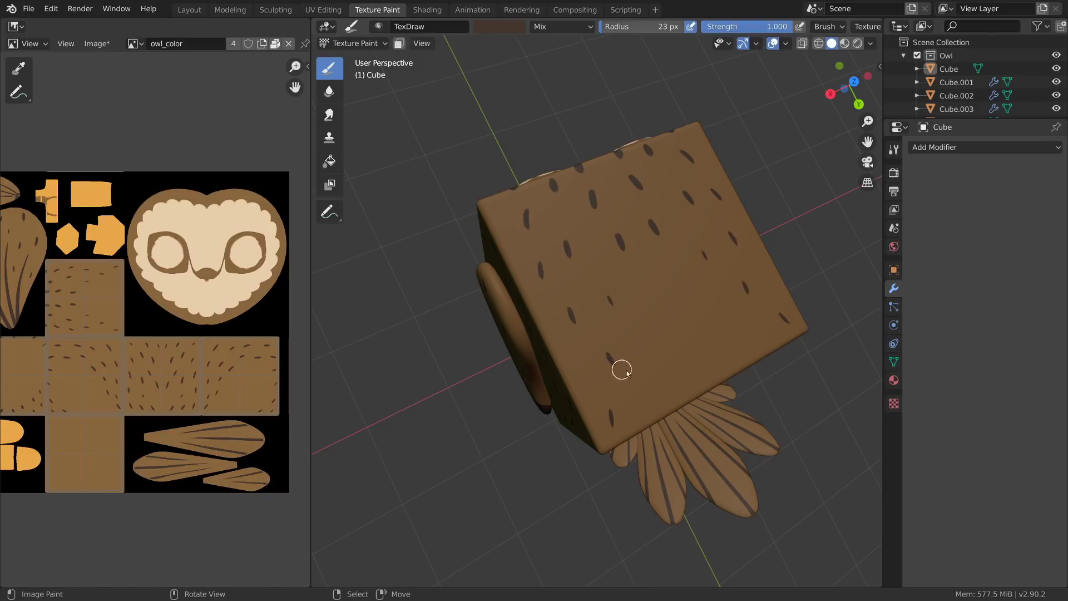
left_click_drag(651, 325, 649, 315)
mouse_move(668, 381)
left_mouse_down()
mouse_move(664, 372)
mouse_move(643, 391)
left_mouse_up()
Step: Touch up the dark feather marks near the front side corner of the body's top and check the wing and sides
mouse_move(729, 406)
middle_mouse_down()
mouse_move(751, 405)
mouse_move(763, 309)
middle_mouse_up()
scroll(752, 320, "down", 3)
scroll(724, 334, "up", 3)
middle_click_drag(673, 384, 628, 425)
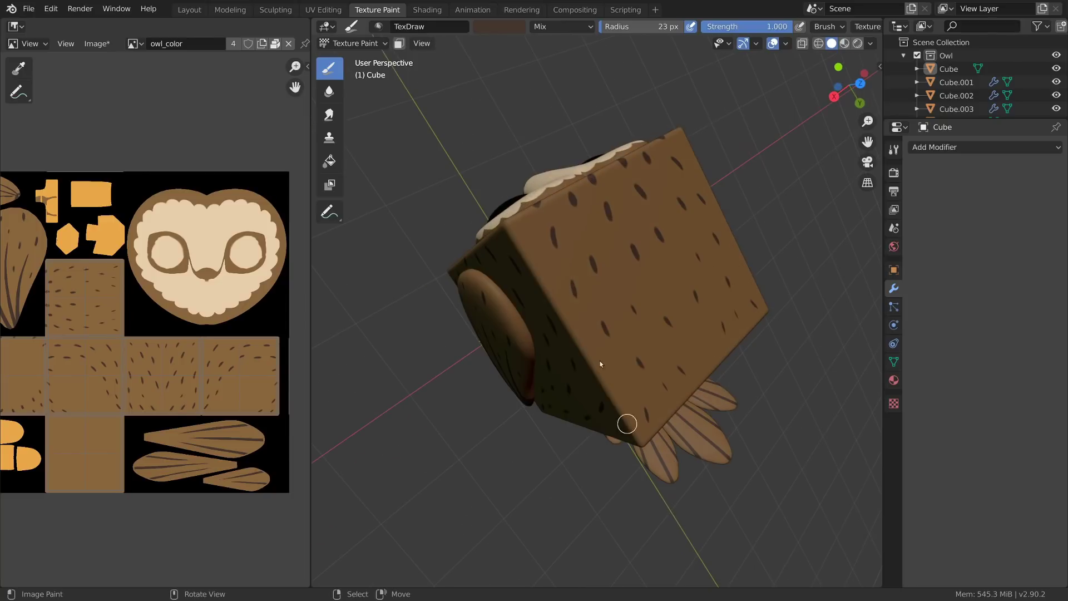
left_click_drag(554, 232, 555, 241)
middle_click_drag(548, 258, 567, 280)
left_click_drag(539, 233, 543, 249)
middle_click_drag(543, 248, 683, 275)
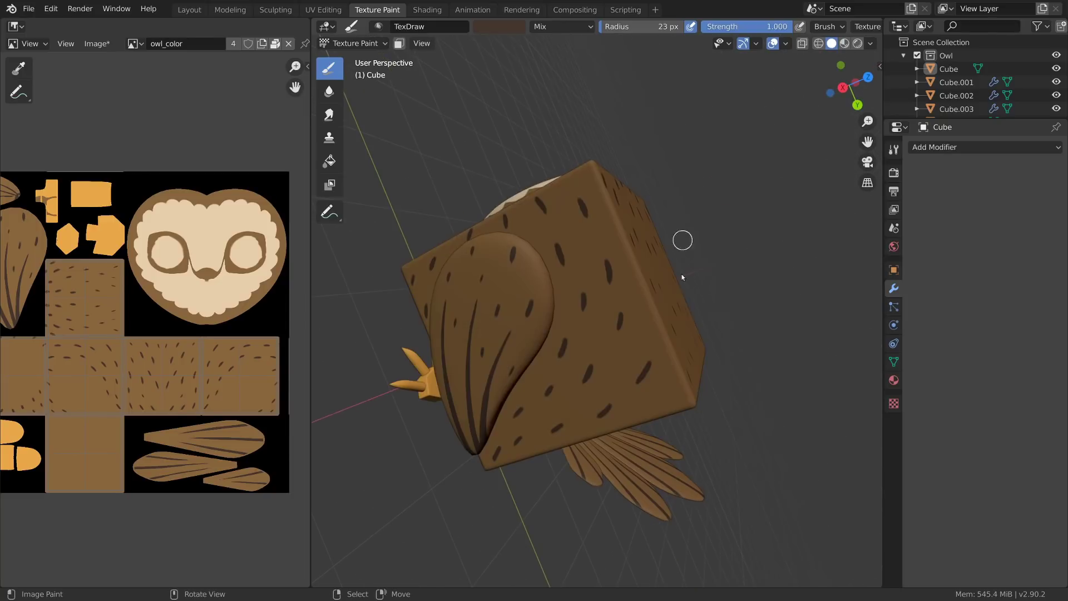
mouse_move(618, 261)
middle_mouse_down()
mouse_move(552, 339)
mouse_move(627, 382)
middle_mouse_up()
key("s")
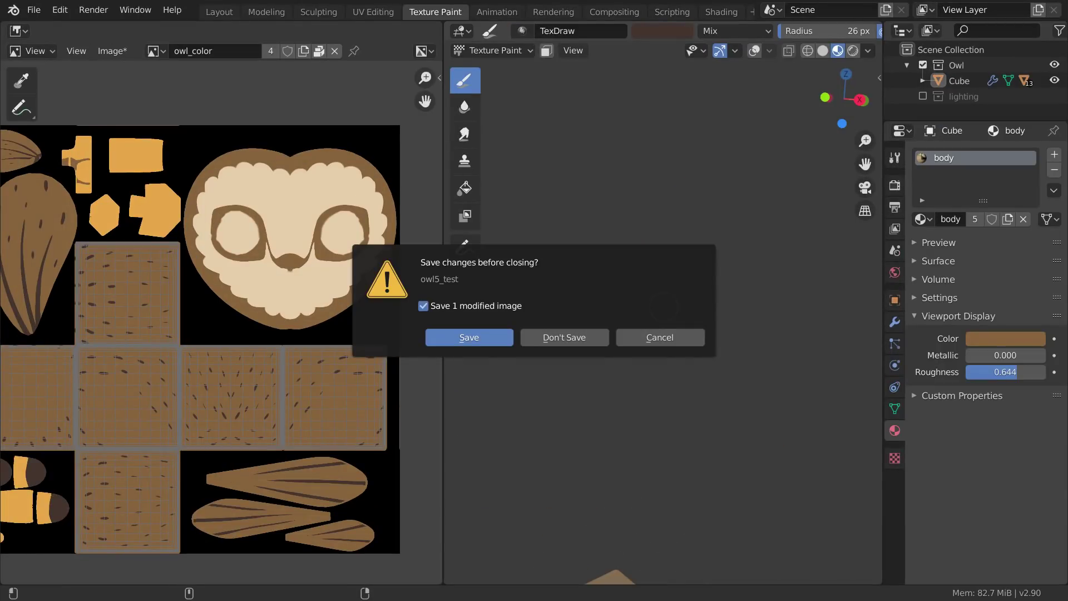